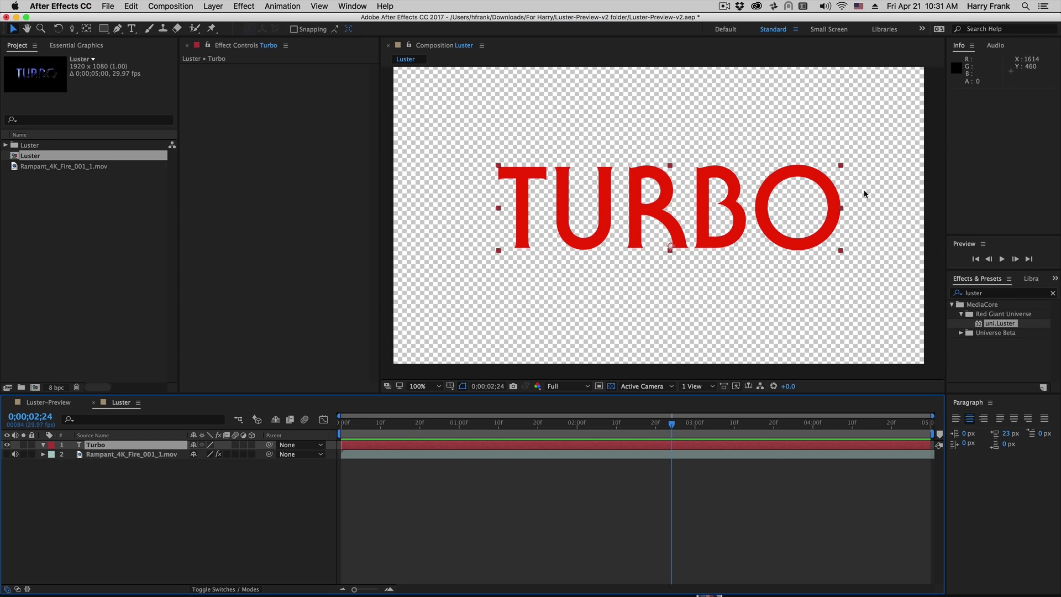
Step: Apply the uni.Luster effect to the Turbo text layer
double_click(796, 200)
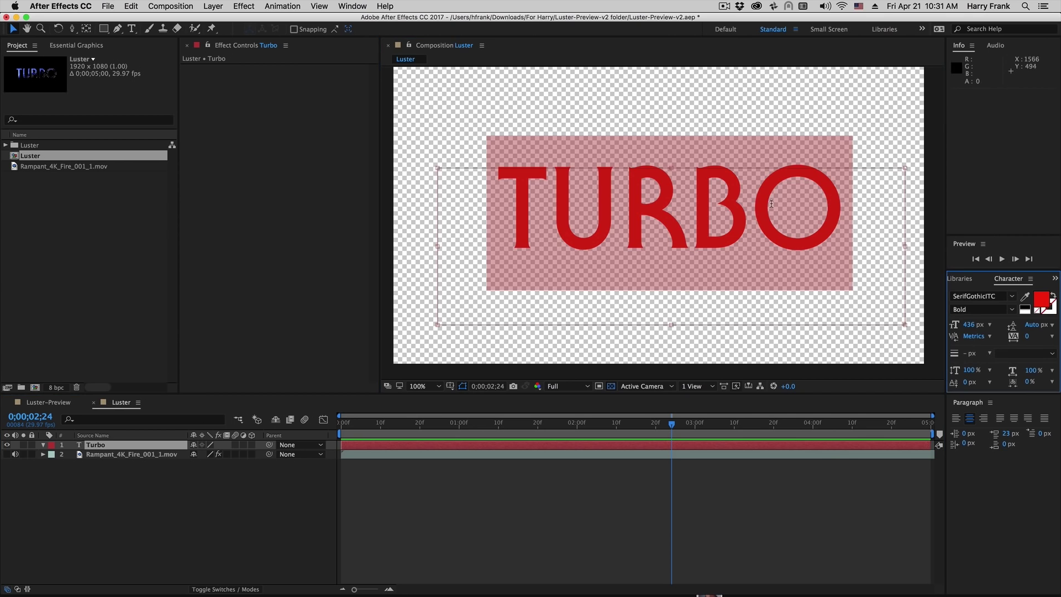
key("Escape")
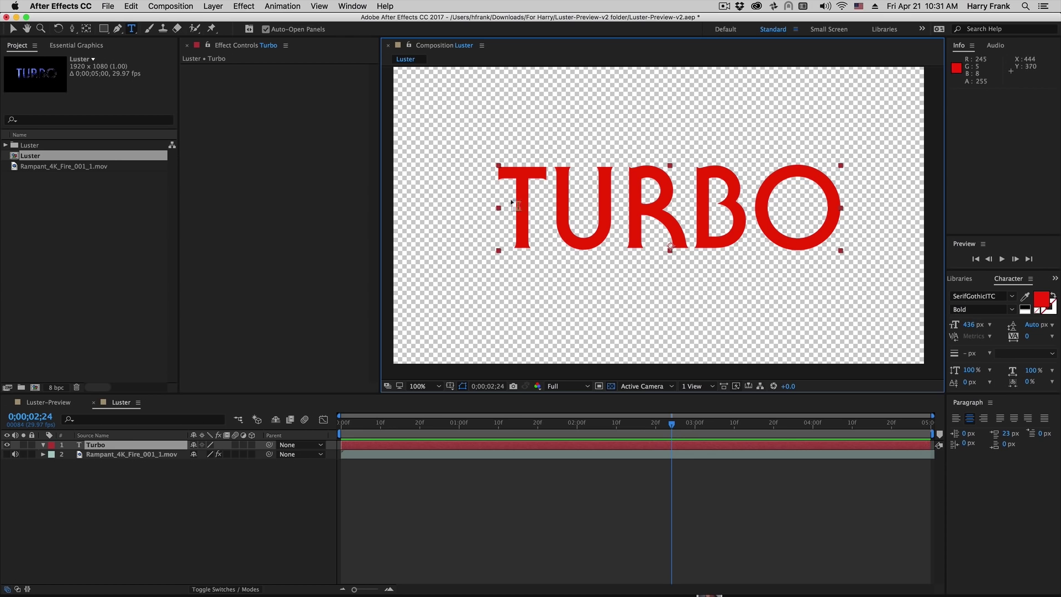
left_click(222, 521)
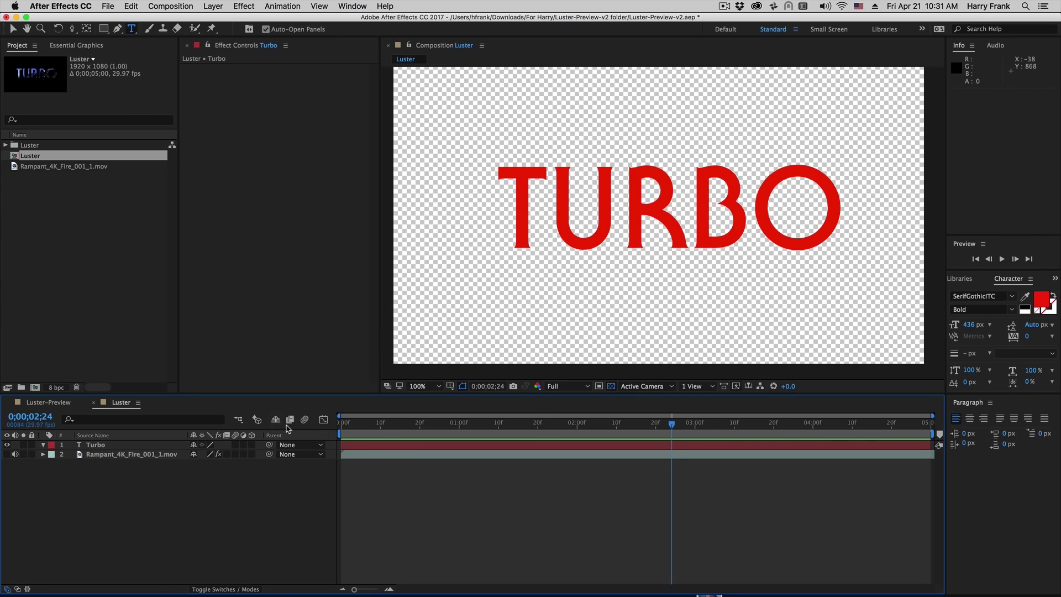
left_click(116, 445)
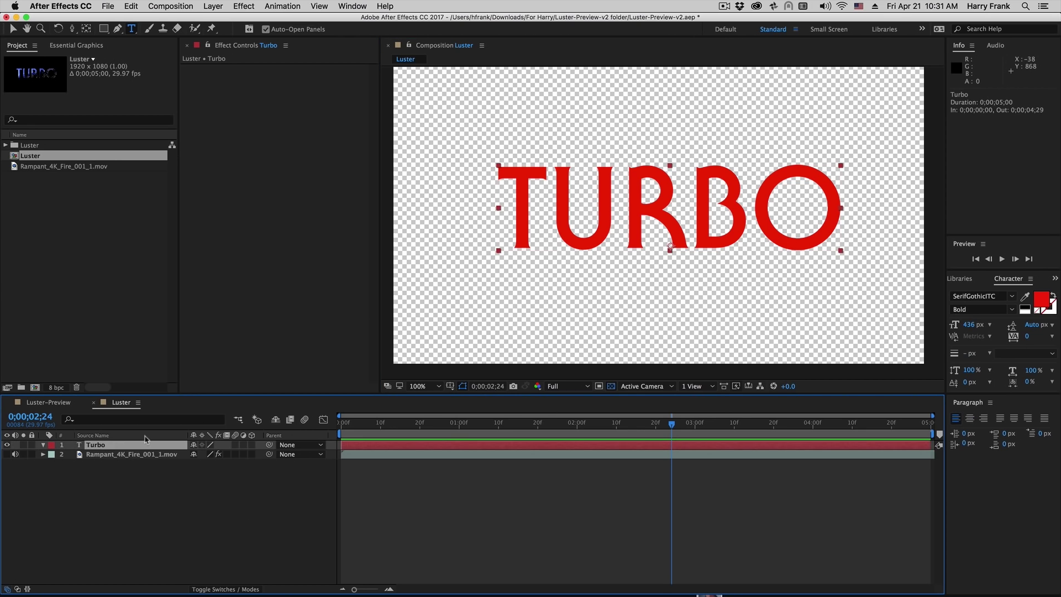
key("super+5")
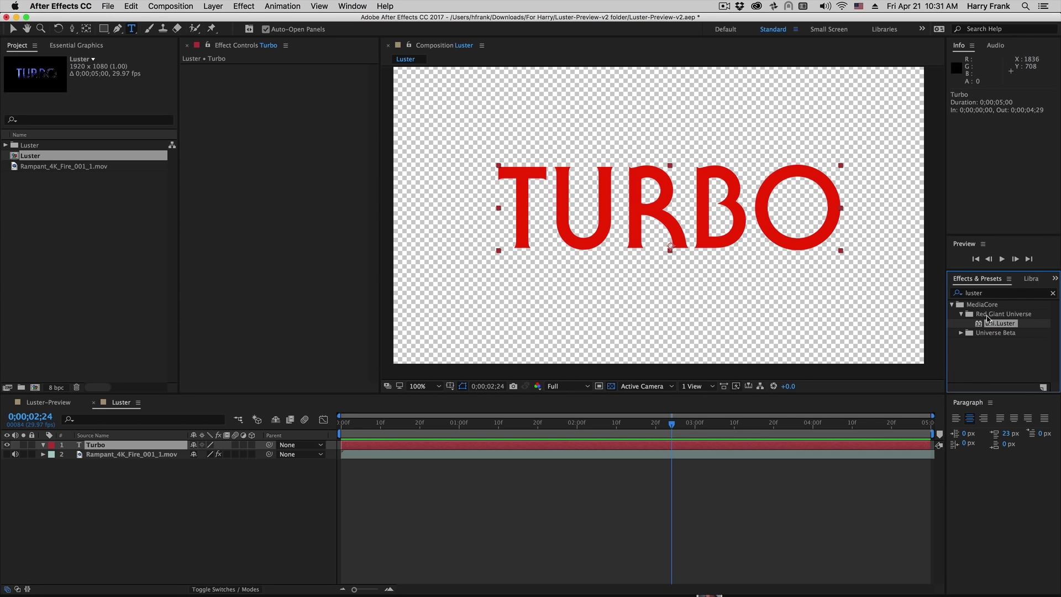
left_click_drag(977, 321, 657, 187)
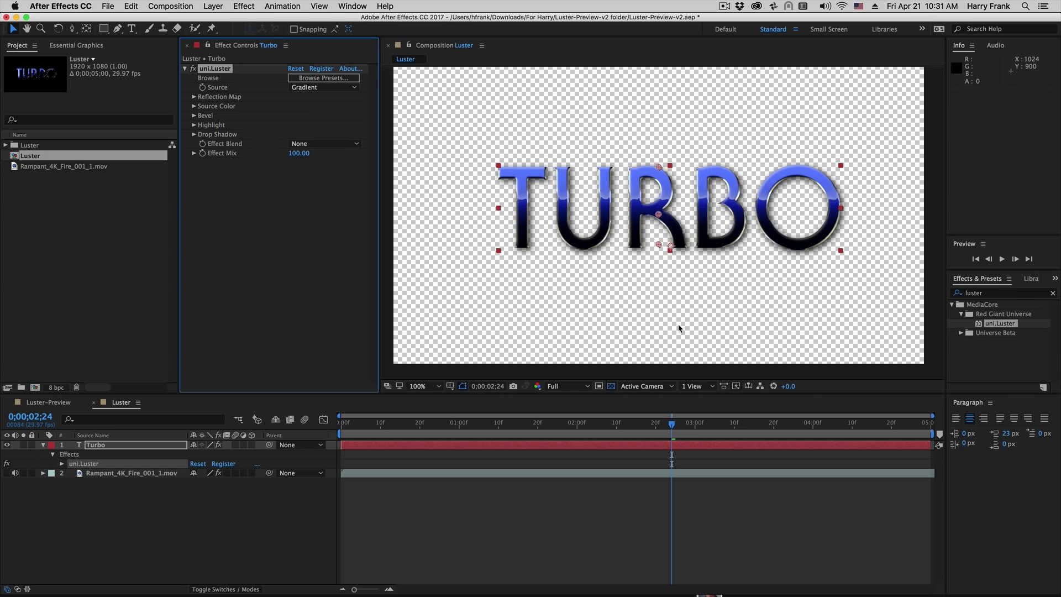
Step: Load the Luscious Red preset into the Luster effect and inspect the text up close
left_click(326, 78)
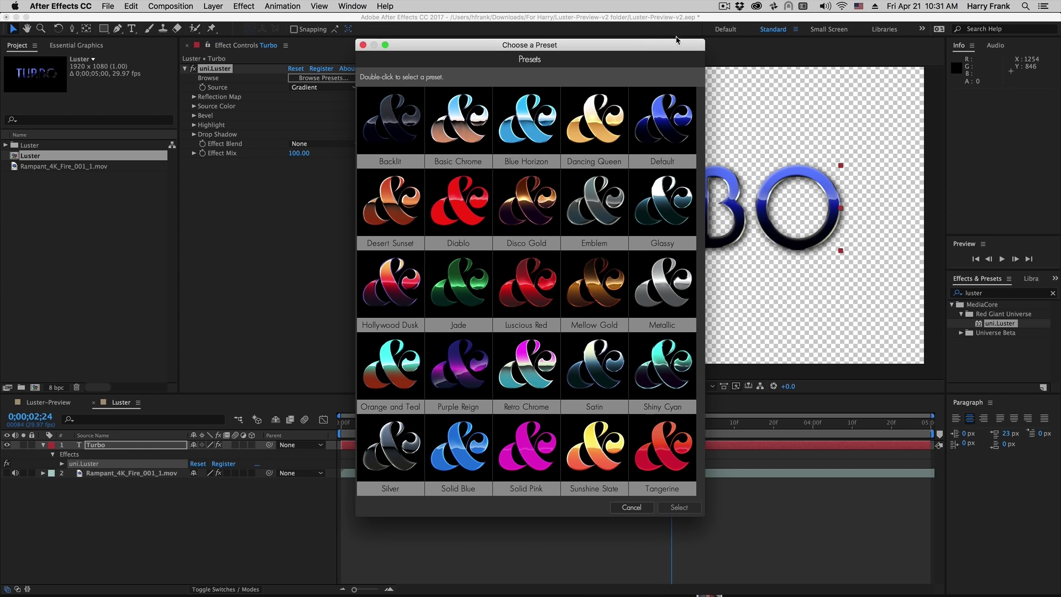
left_click_drag(649, 48, 648, 29)
double_click(528, 246)
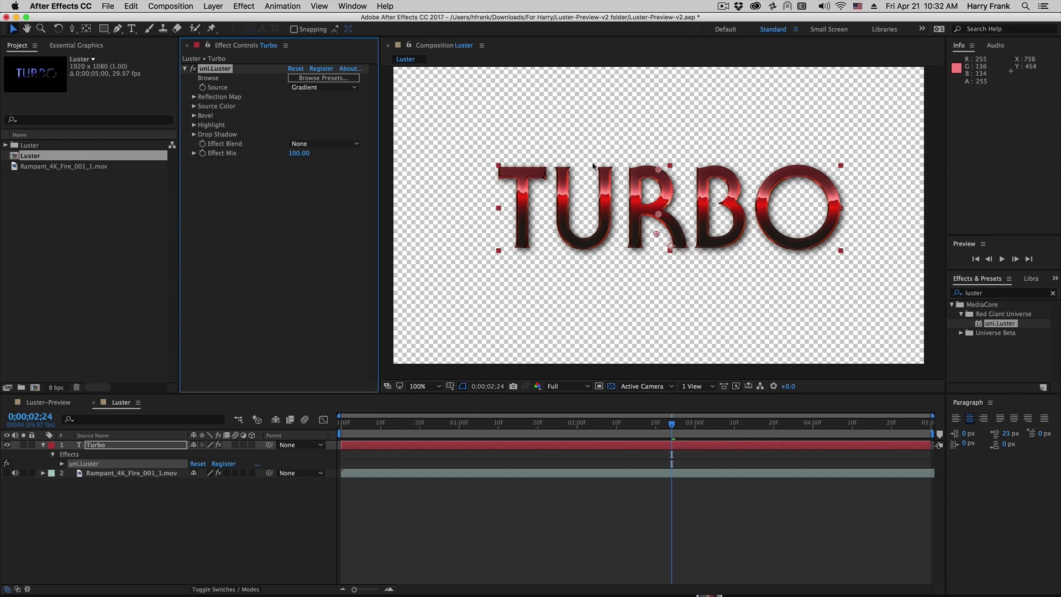
key("period")
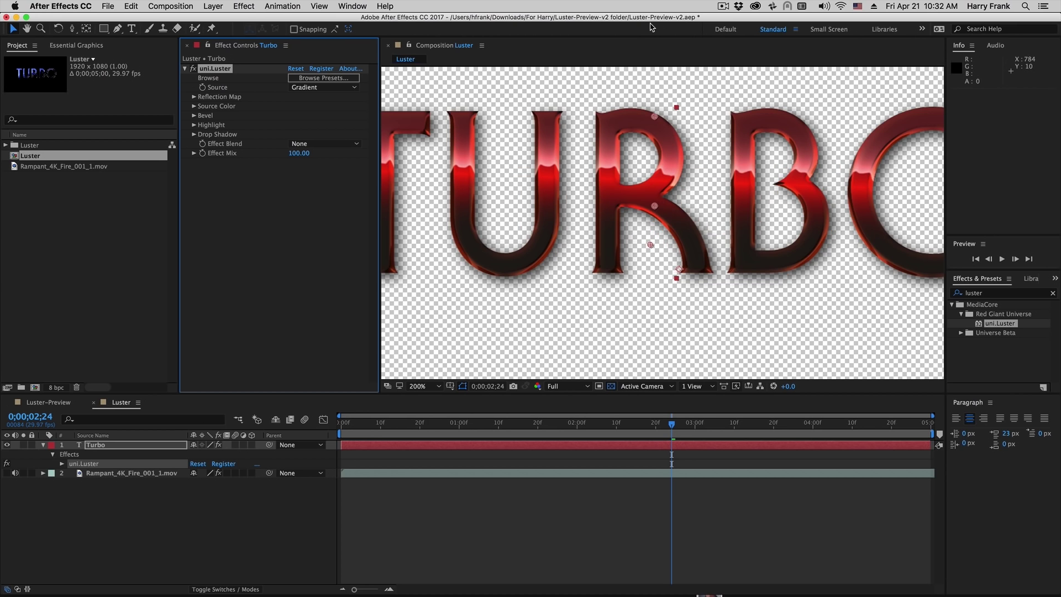
left_click_drag(593, 173, 694, 186)
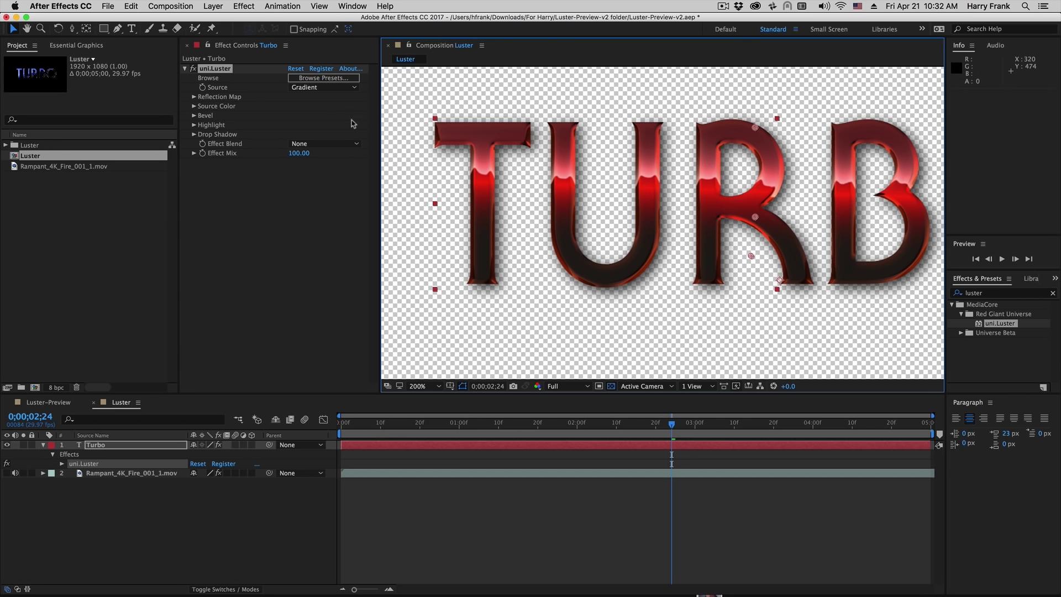
Step: Try Solid Color as the Luster effect's source, expand the source colors, and return the source to Gradient
left_click(331, 88)
left_click(334, 115)
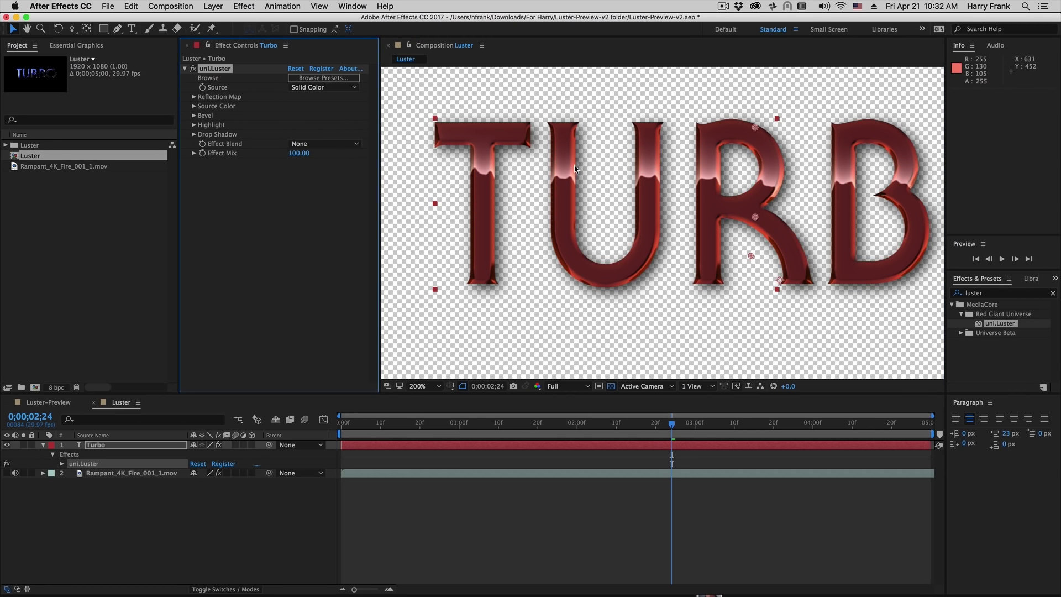
left_click(207, 108)
left_click(304, 88)
left_click(307, 110)
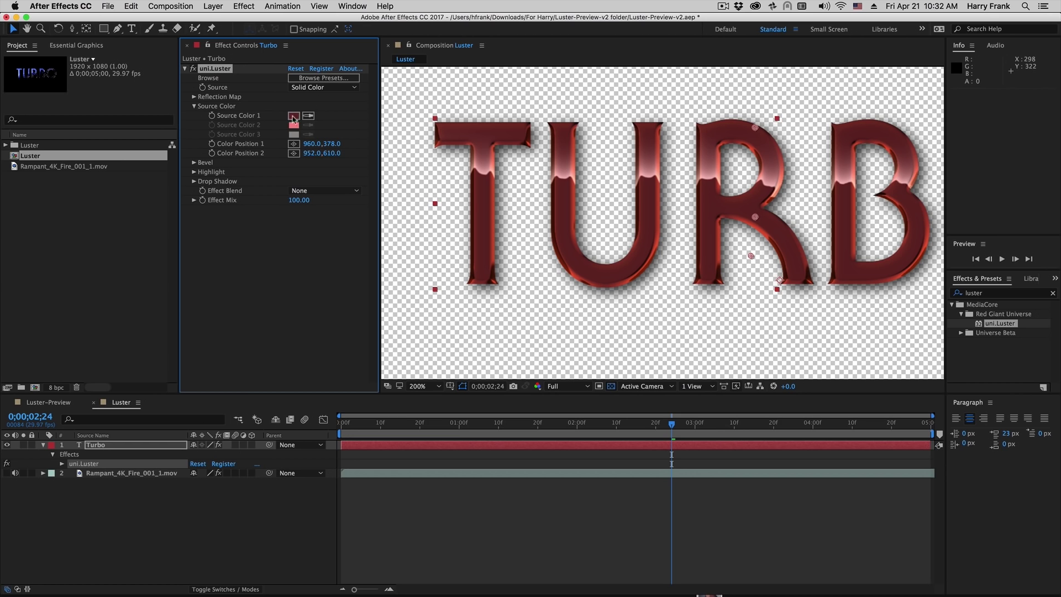
left_click(323, 87)
left_click(301, 117)
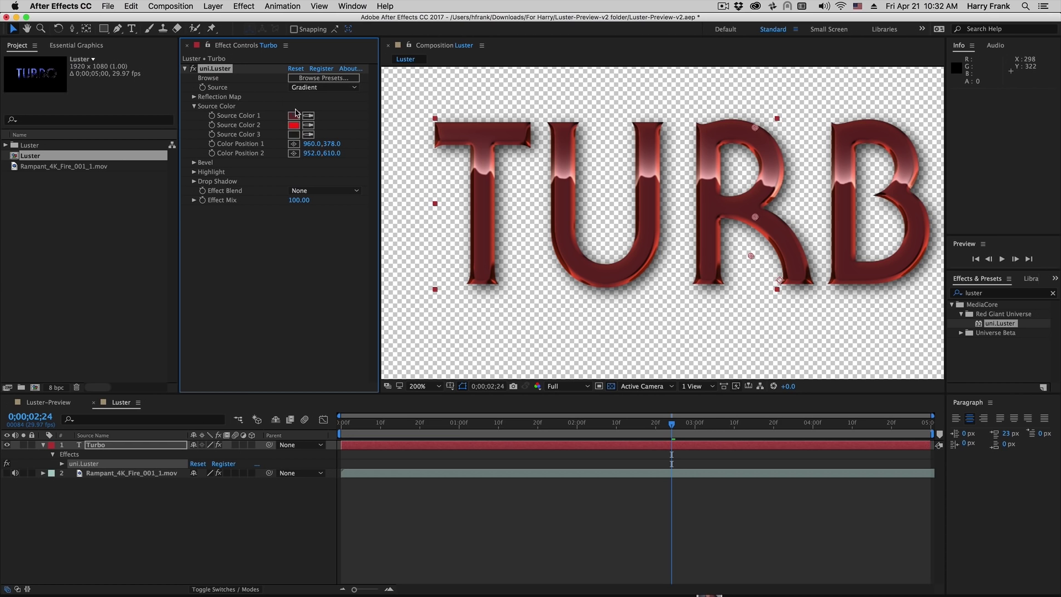
Step: Reset the Luster effect to its defaults and set its source to Solid Color
left_click(296, 69)
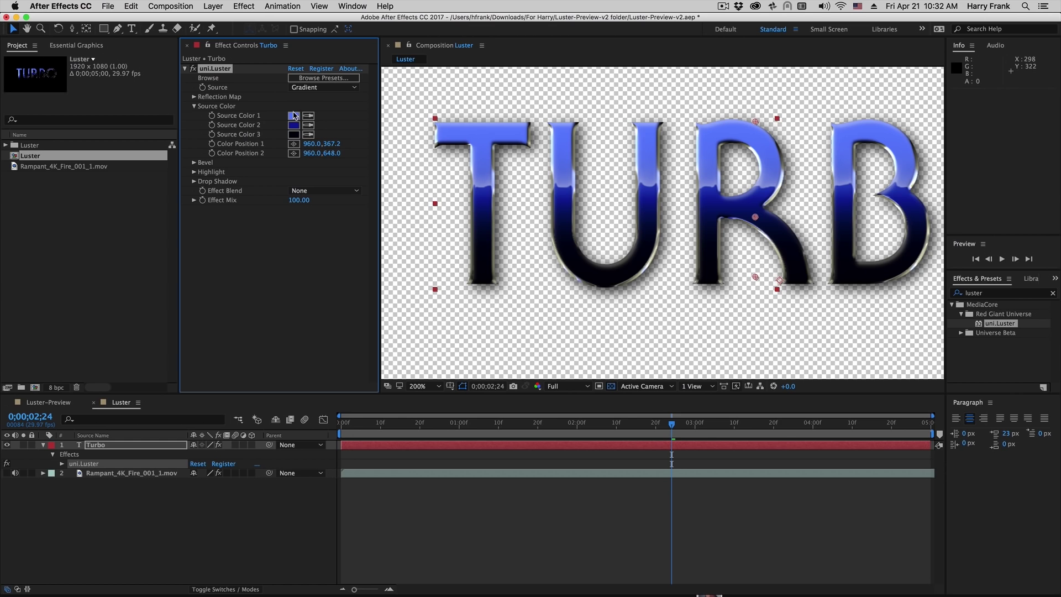
left_click(309, 87)
left_click(309, 98)
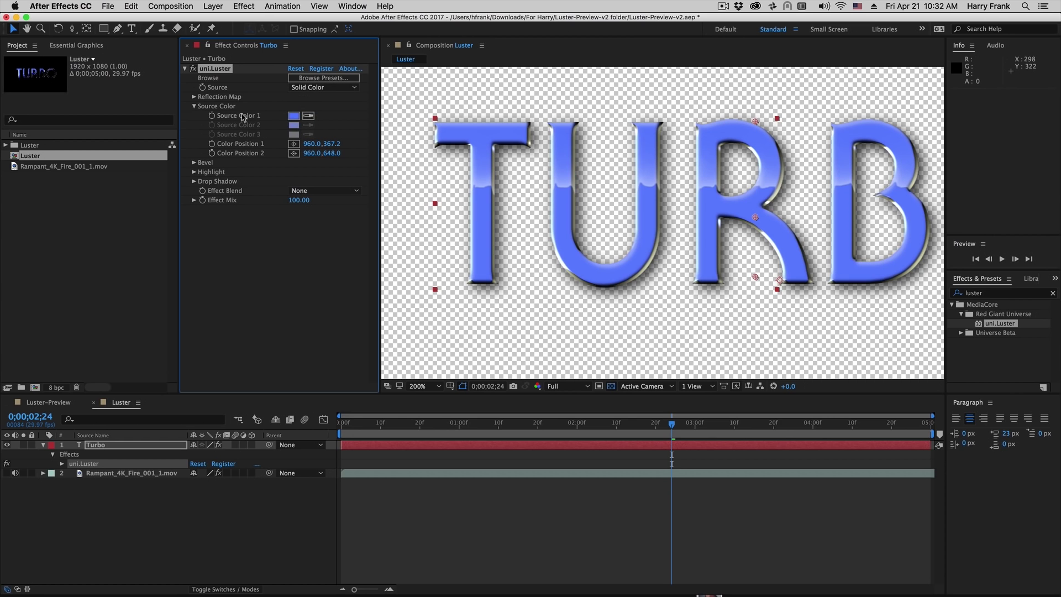
Step: Set the Luster effect's source to Original
left_click(323, 88)
left_click(313, 78)
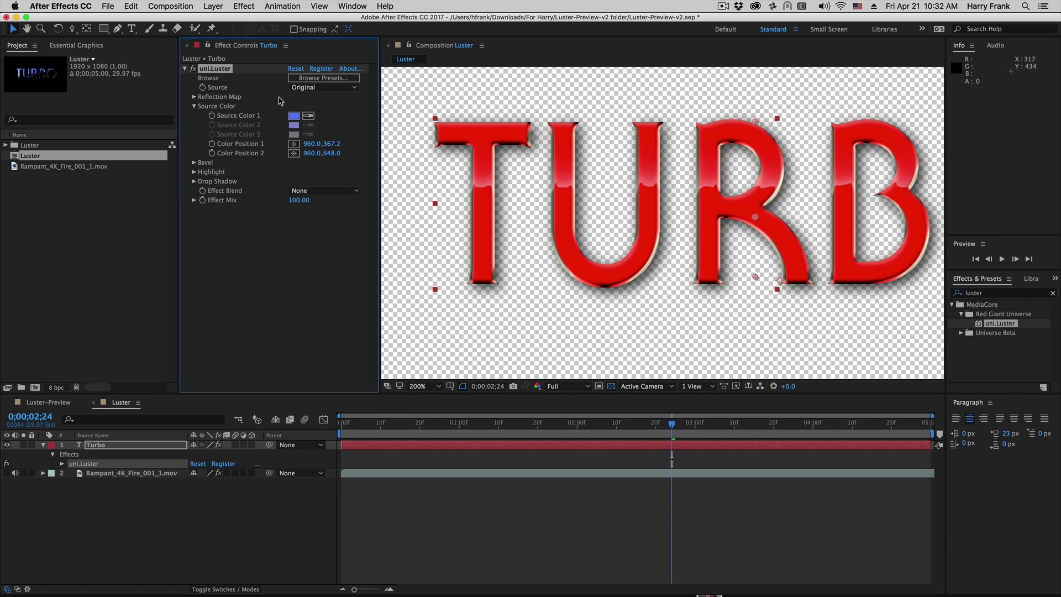
left_click(300, 87)
left_click(251, 192)
Step: Reset the Luster effect and choose the Rampant_4K_Fire_001_1.mov layer as the source of its reflection map
left_click(194, 106)
left_click(194, 97)
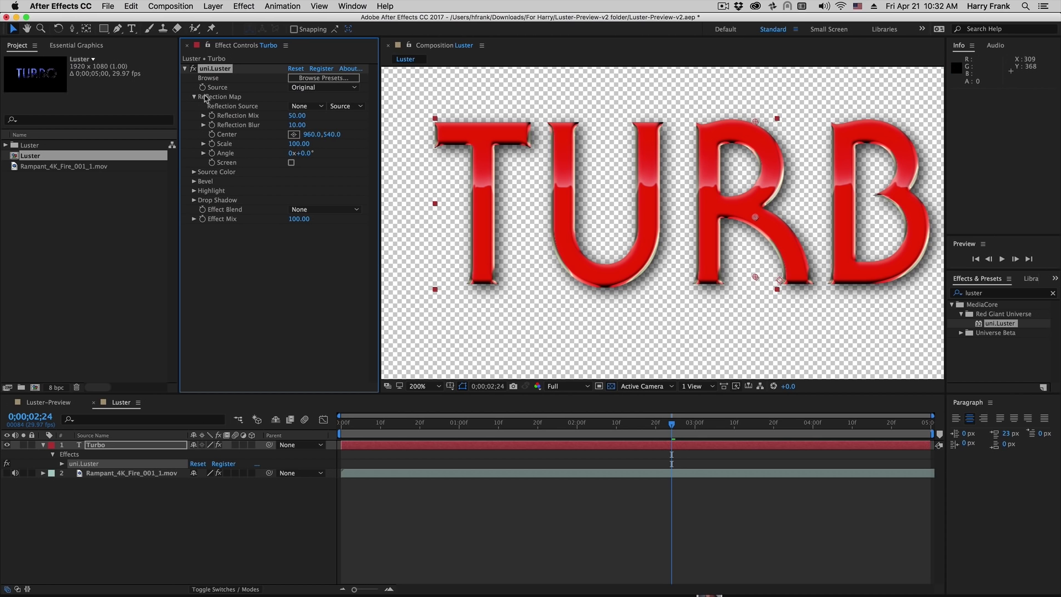
left_click(297, 69)
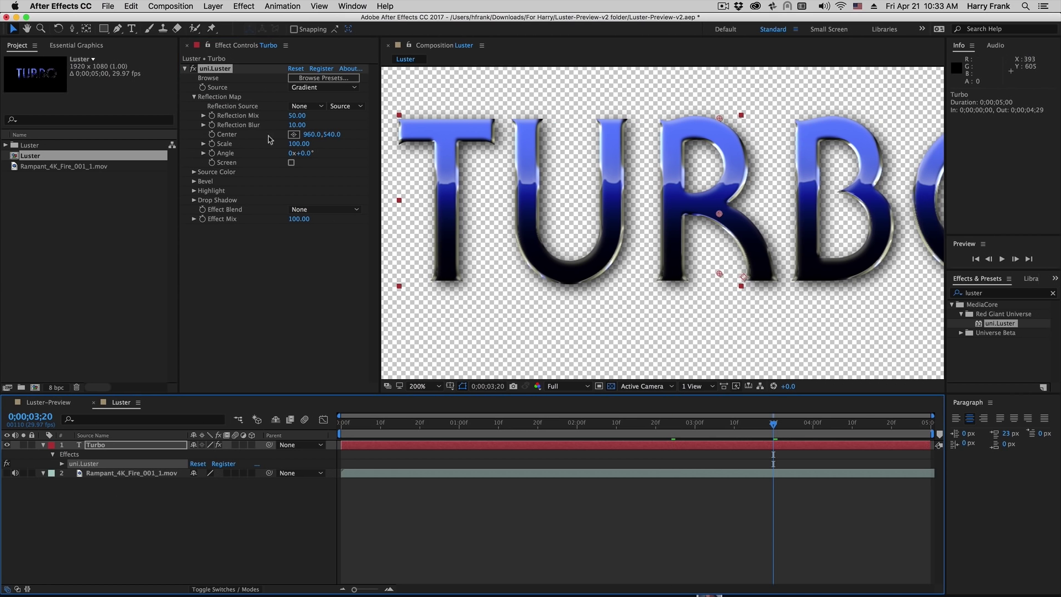
left_click(307, 106)
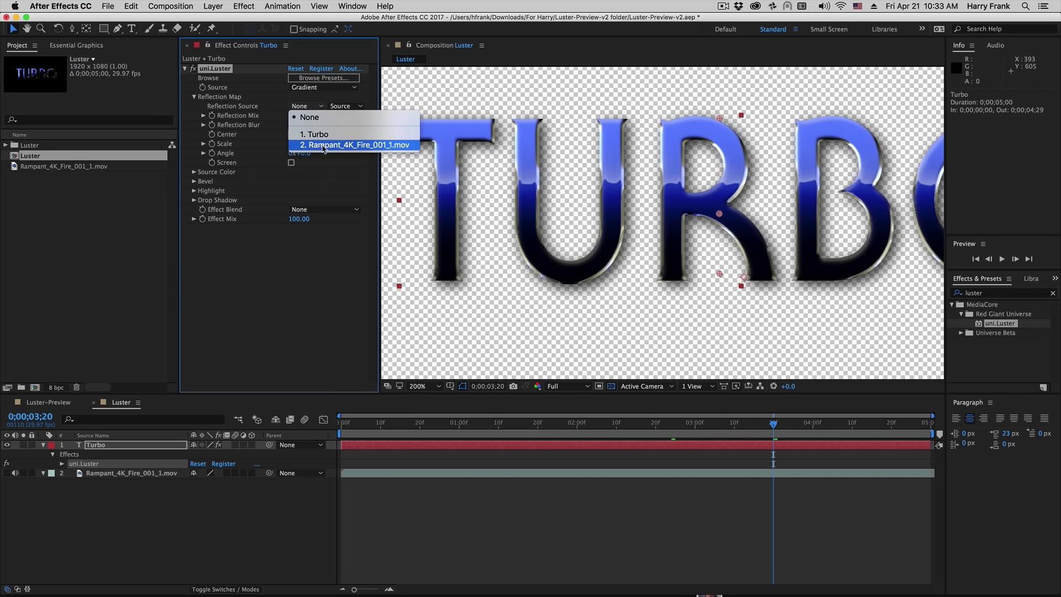
left_click(391, 145)
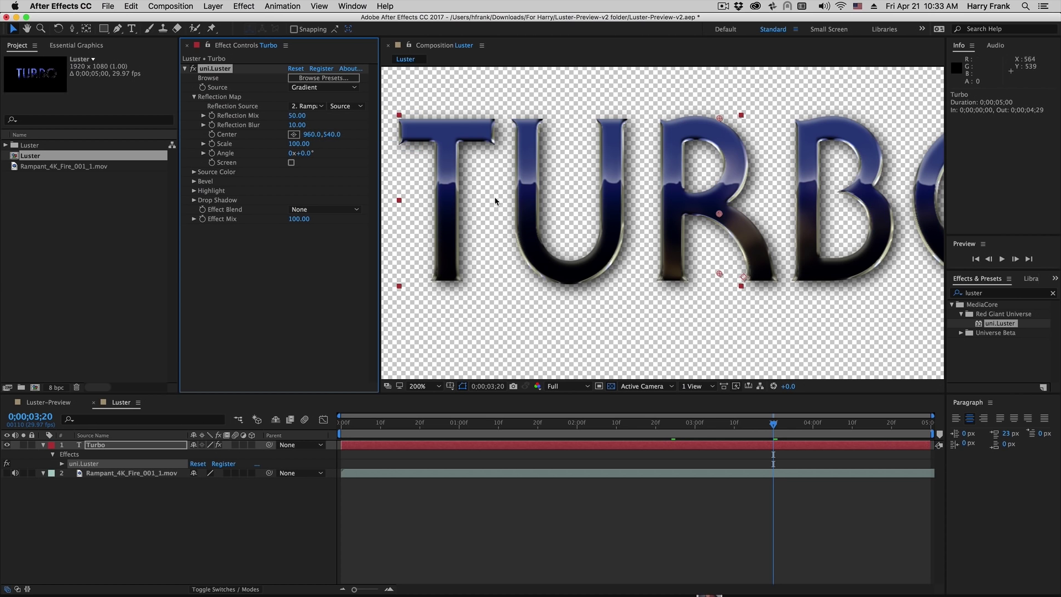
Step: Show the fire footage layer to compare it with the reflection at 0;00;03;28 and 0;00;03;20, and hide it again
left_click_drag(790, 228, 730, 223)
left_click(806, 431)
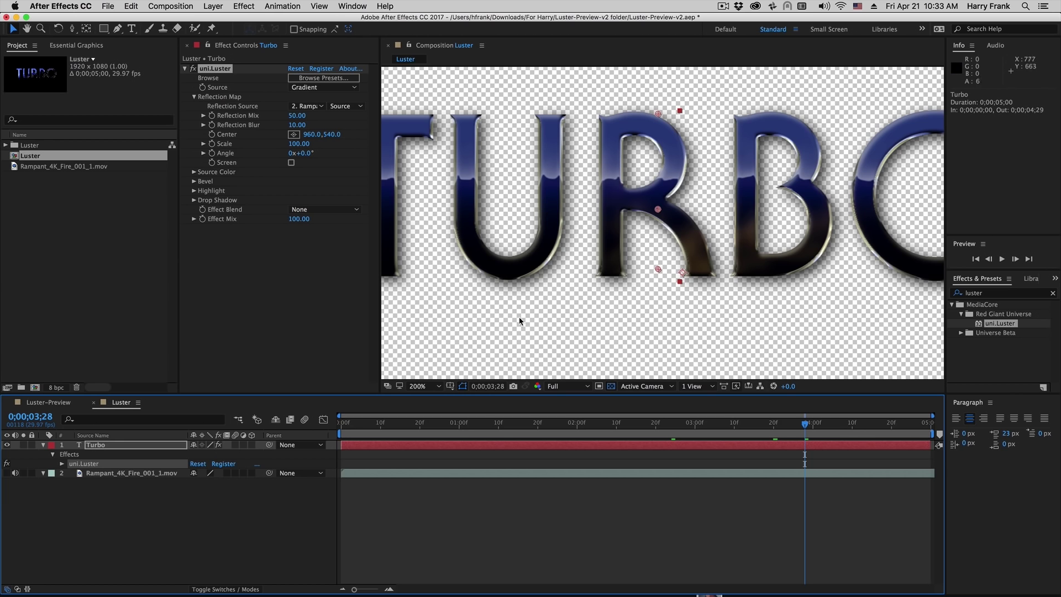
left_click(7, 473)
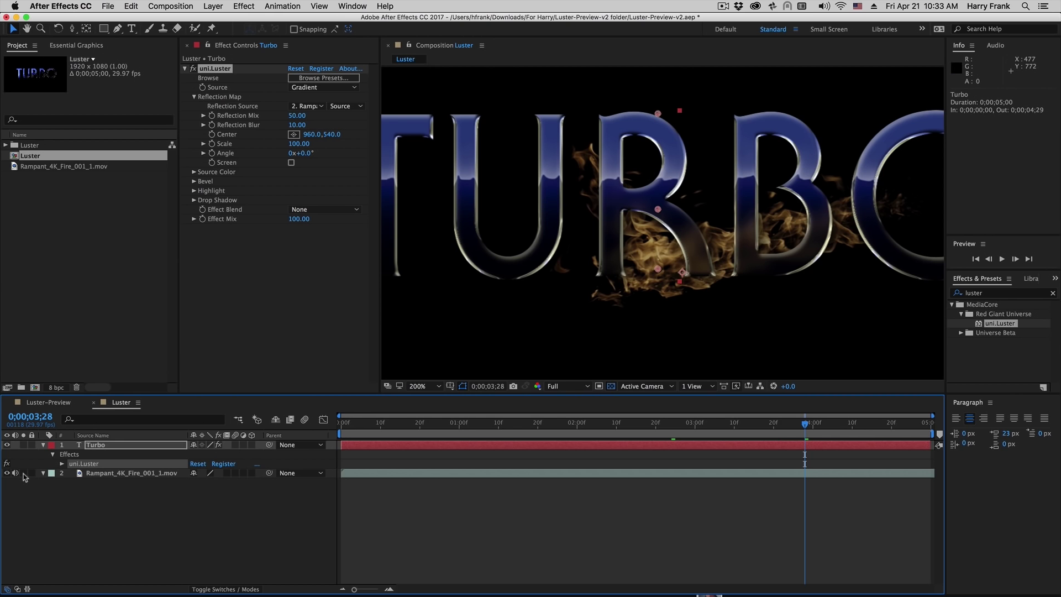
left_click_drag(856, 419, 775, 447)
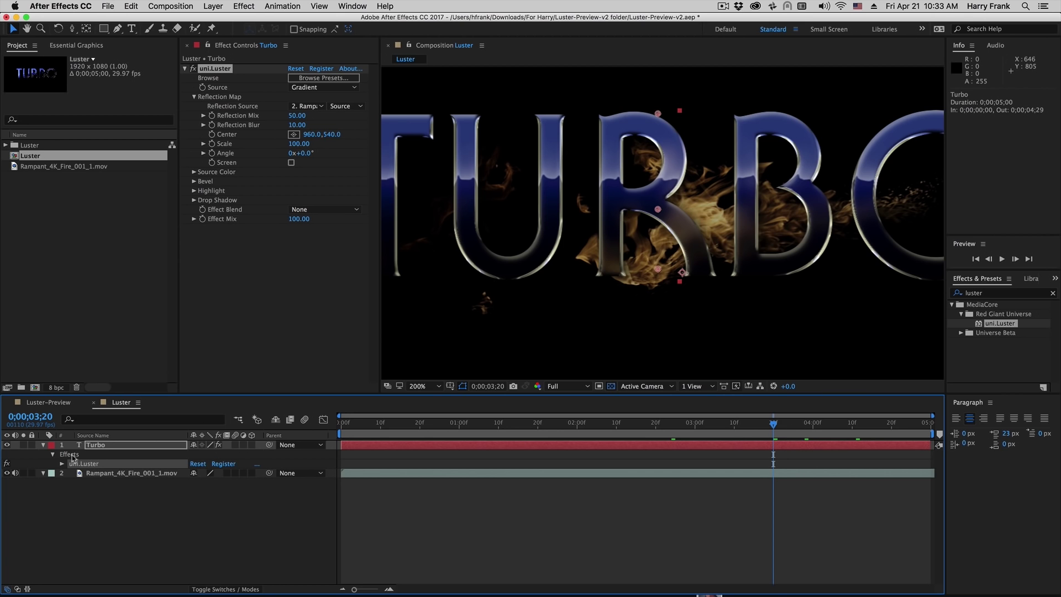
left_click(7, 474)
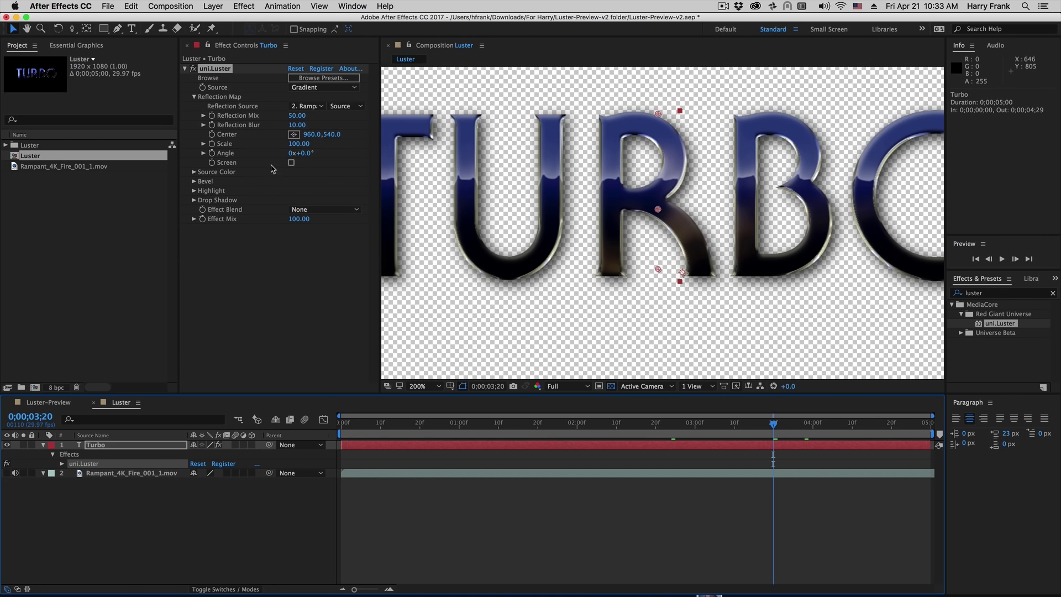
Step: Set the reflection map's center to 960.0,491.0, its Reflection Blur to 0 and its Reflection Mix to 100
left_click(333, 134)
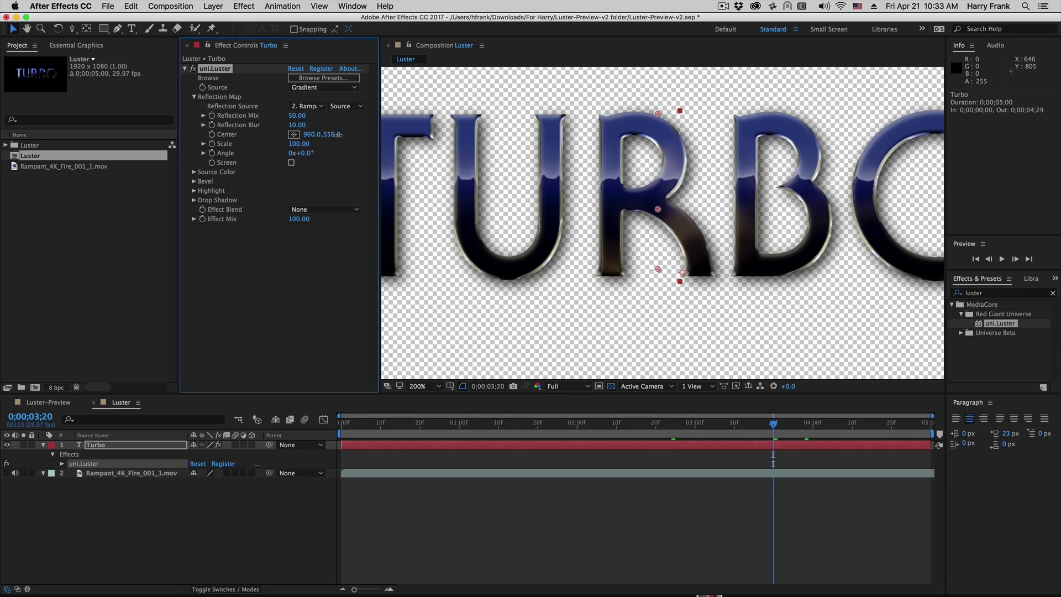
type("500")
key("Return")
mouse_move(303, 136)
left_mouse_down()
mouse_move(280, 121)
mouse_move(343, 115)
mouse_move(349, 131)
mouse_move(330, 138)
left_mouse_up()
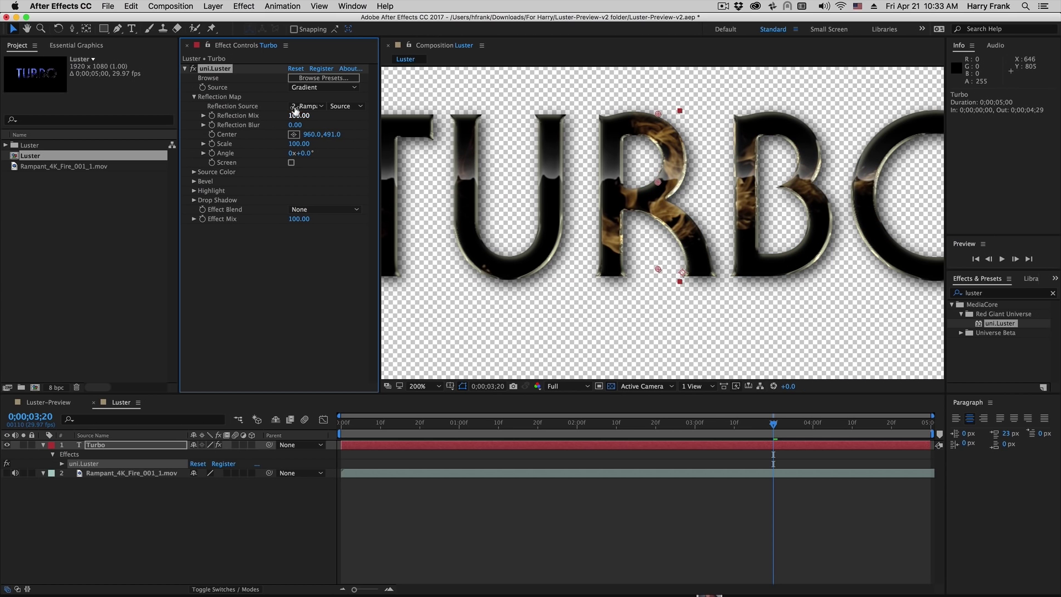
mouse_move(681, 226)
left_mouse_down()
mouse_move(778, 232)
mouse_move(670, 232)
left_mouse_up()
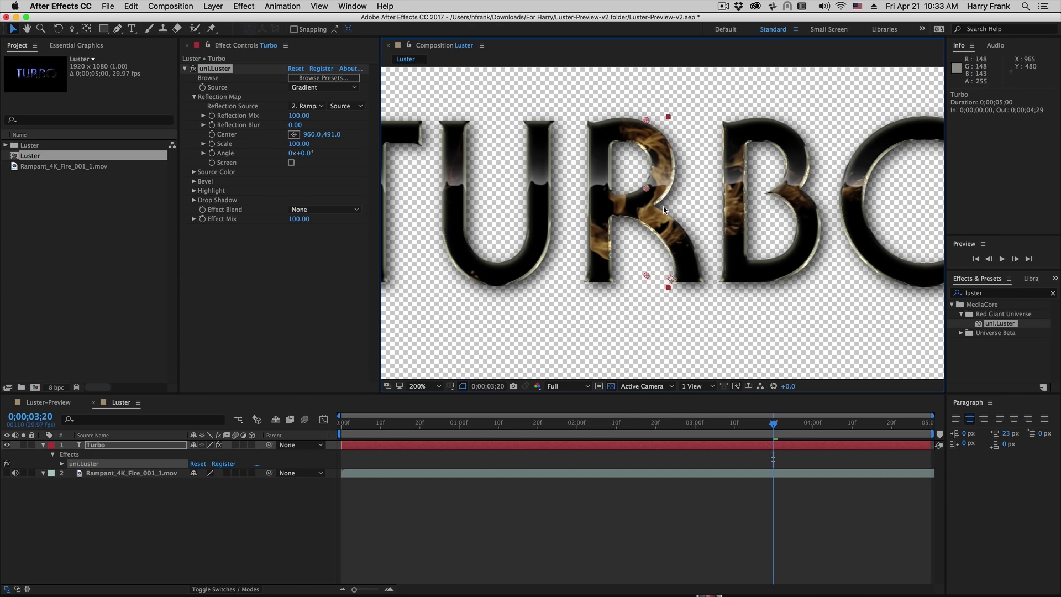
Step: Enable Screen for the reflection map and move to 0;00;03;06 to inspect the fire reflection on the letters
left_click(291, 163)
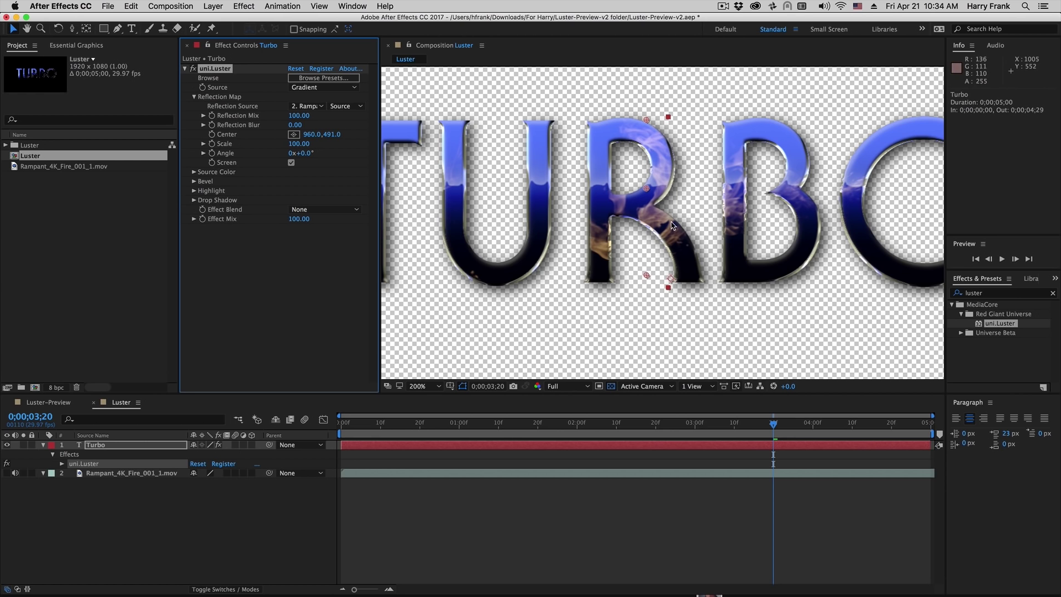
left_click_drag(812, 430, 719, 435)
key("comma")
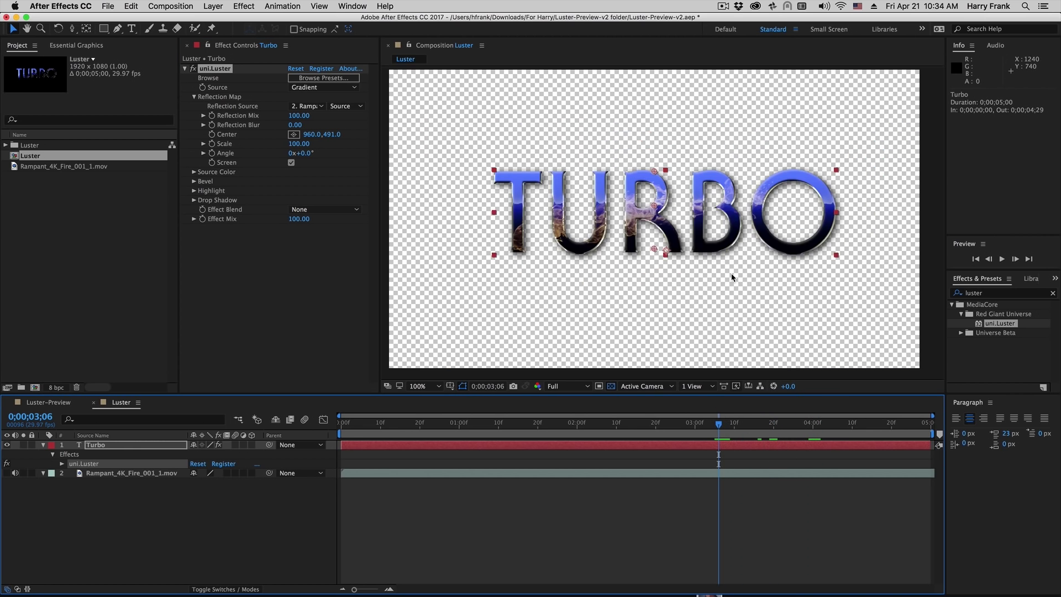
key("period")
left_click_drag(658, 243, 672, 248)
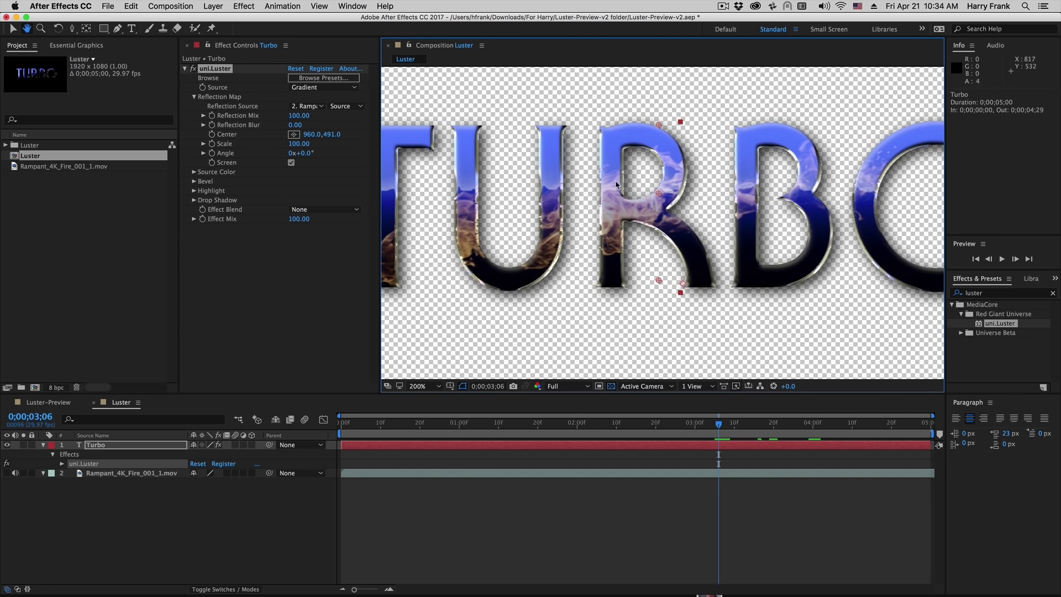
key("v")
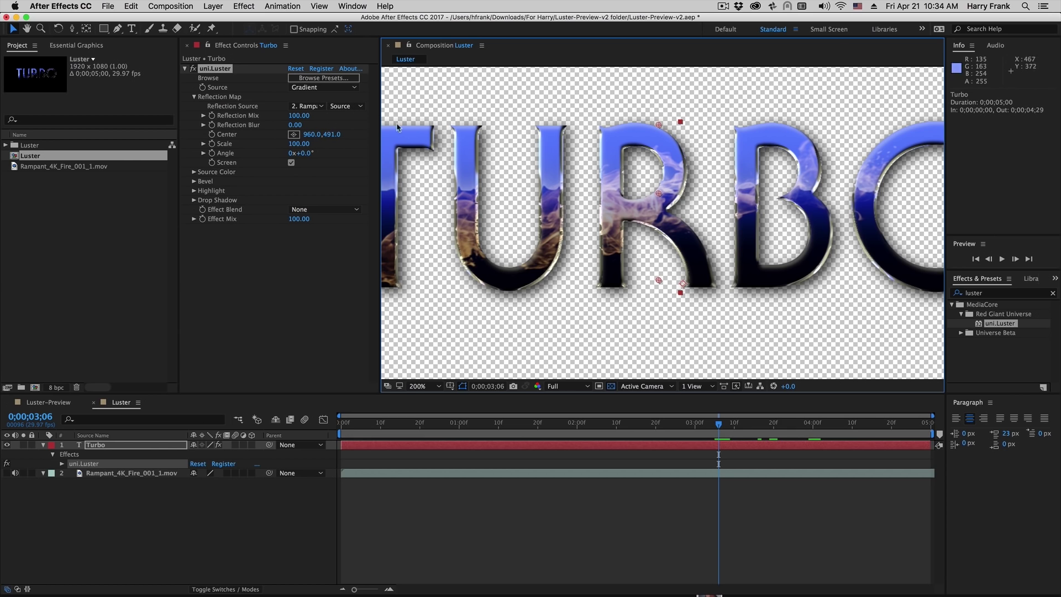
left_click(355, 107)
left_click(274, 108)
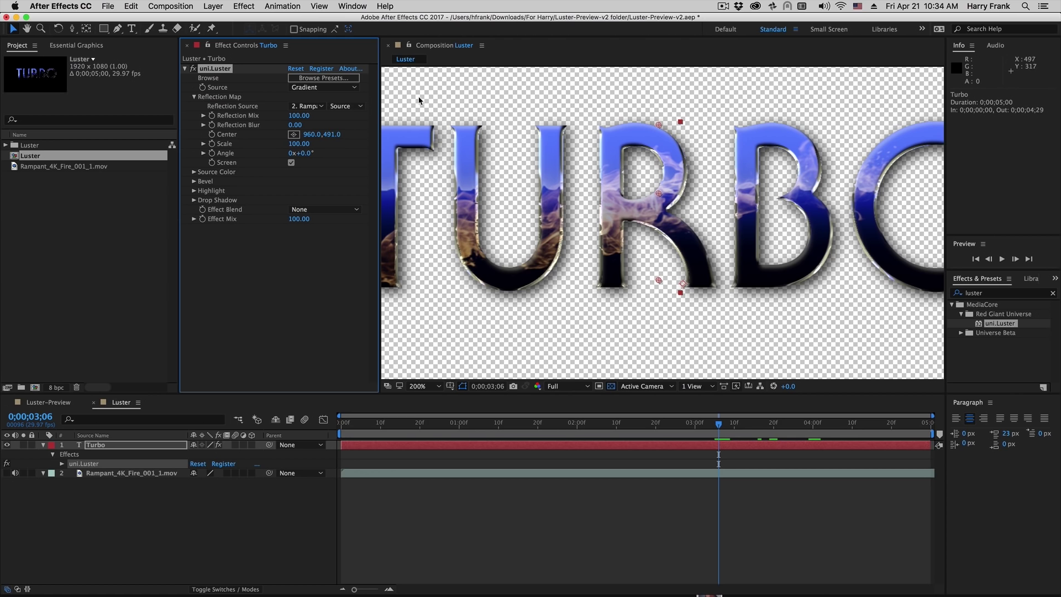
left_click(354, 108)
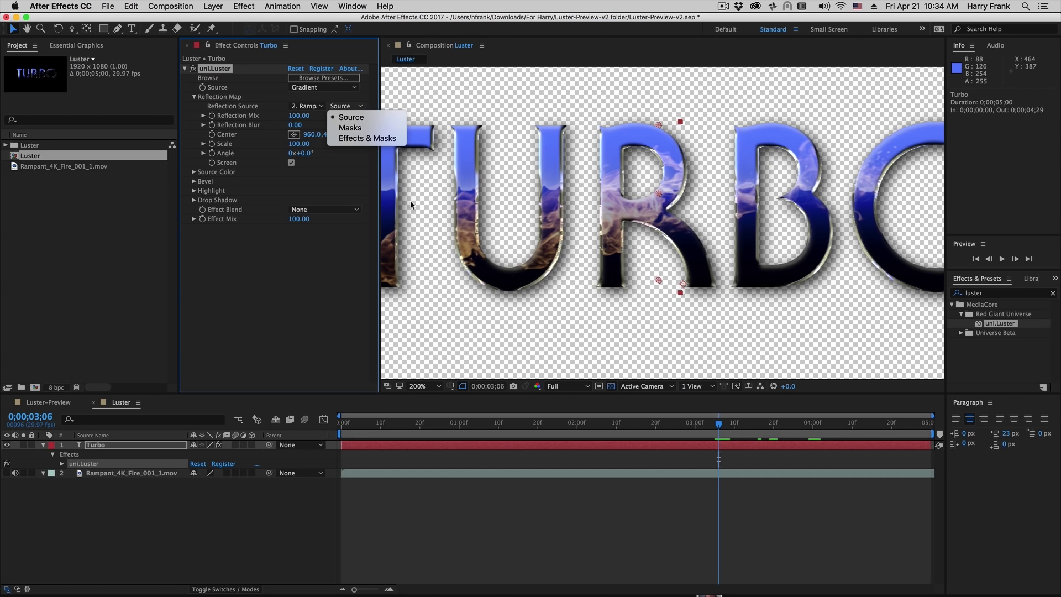
left_click(313, 138)
left_click(303, 107)
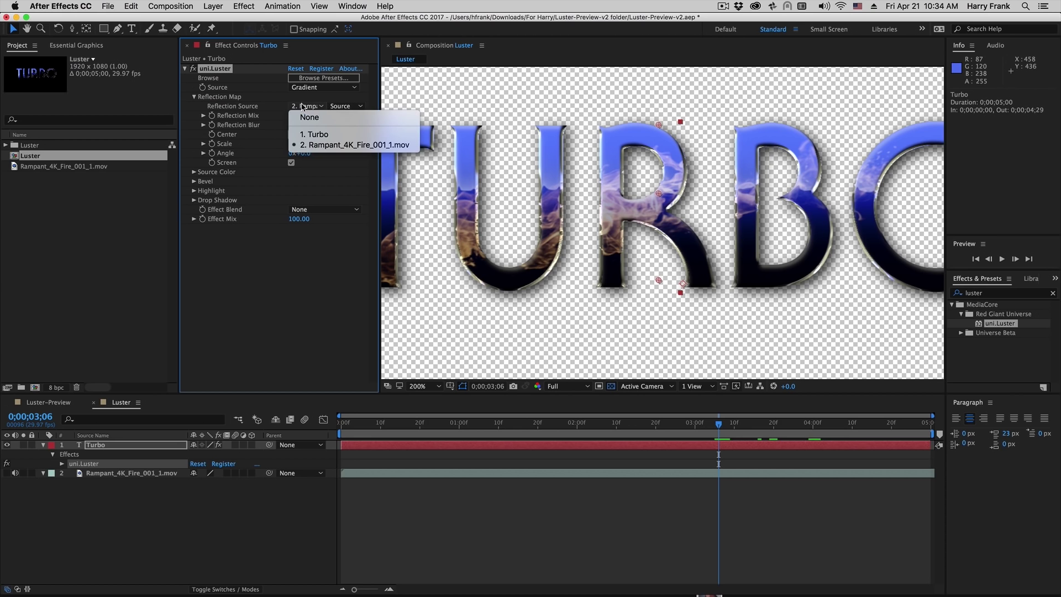
left_click(349, 145)
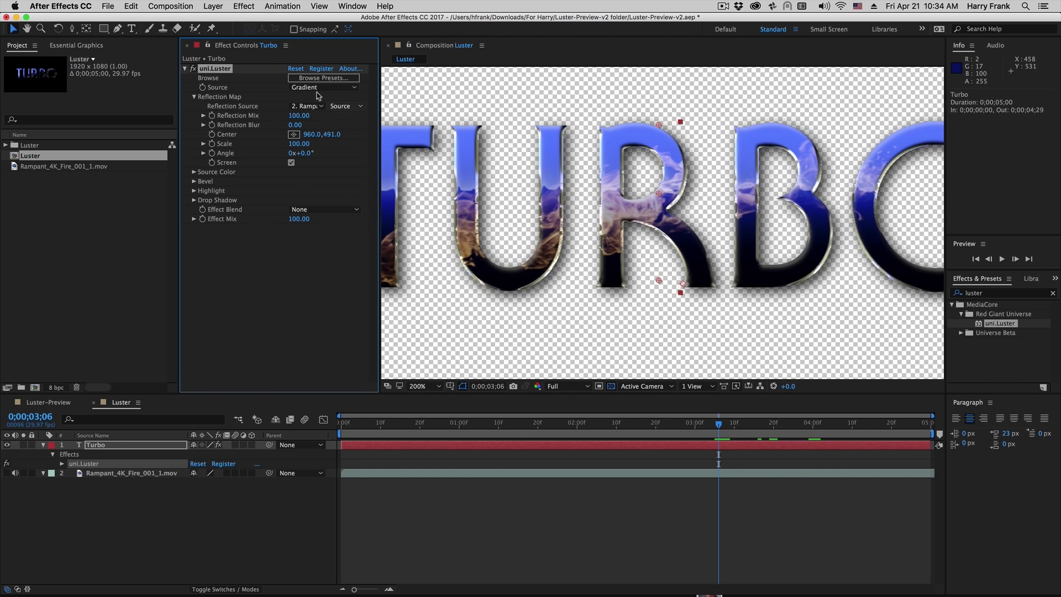
Step: Apply the Tritone color correction effect to the Rampant_4K_Fire_001_1.mov layer
left_click(347, 108)
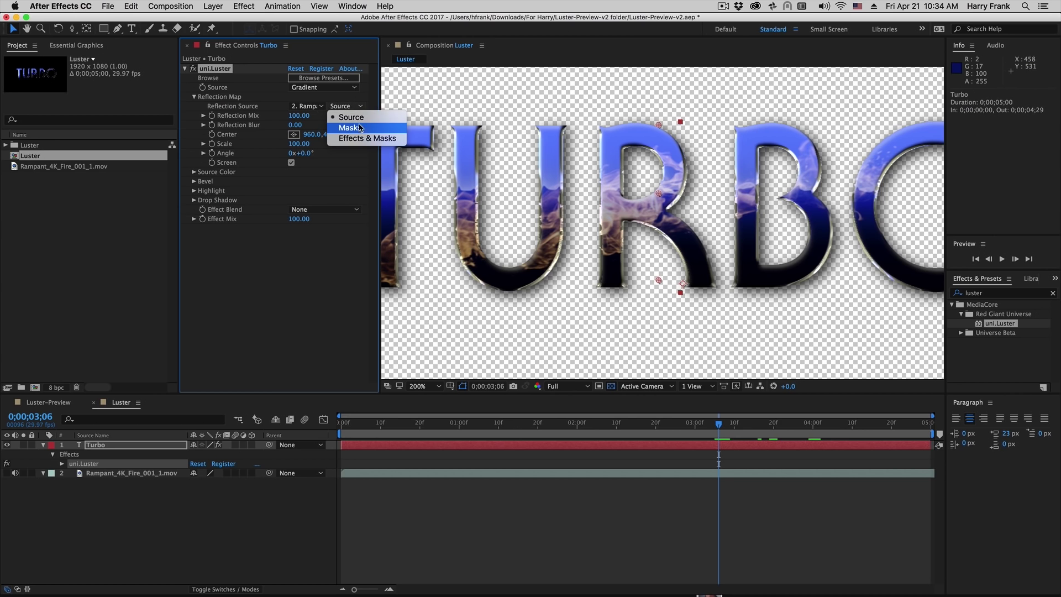
left_click(393, 143)
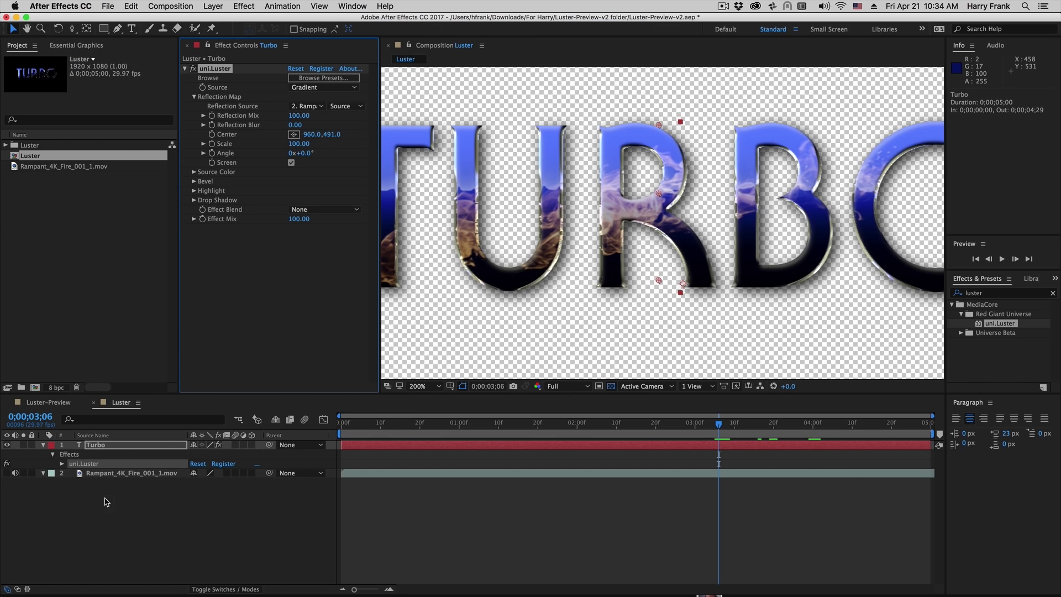
left_click(121, 474)
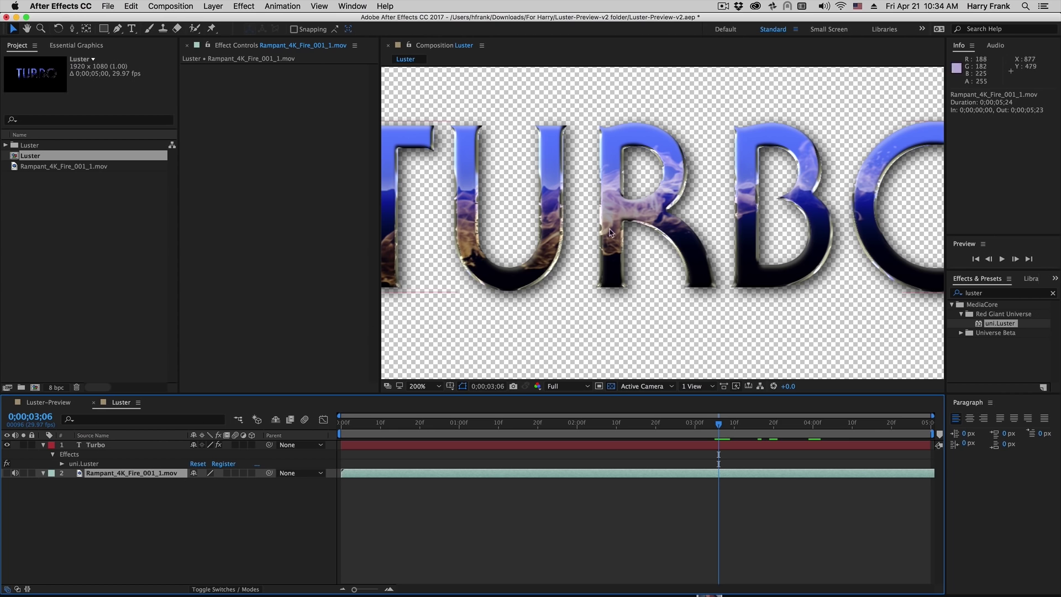
left_click(89, 463)
left_click(130, 473)
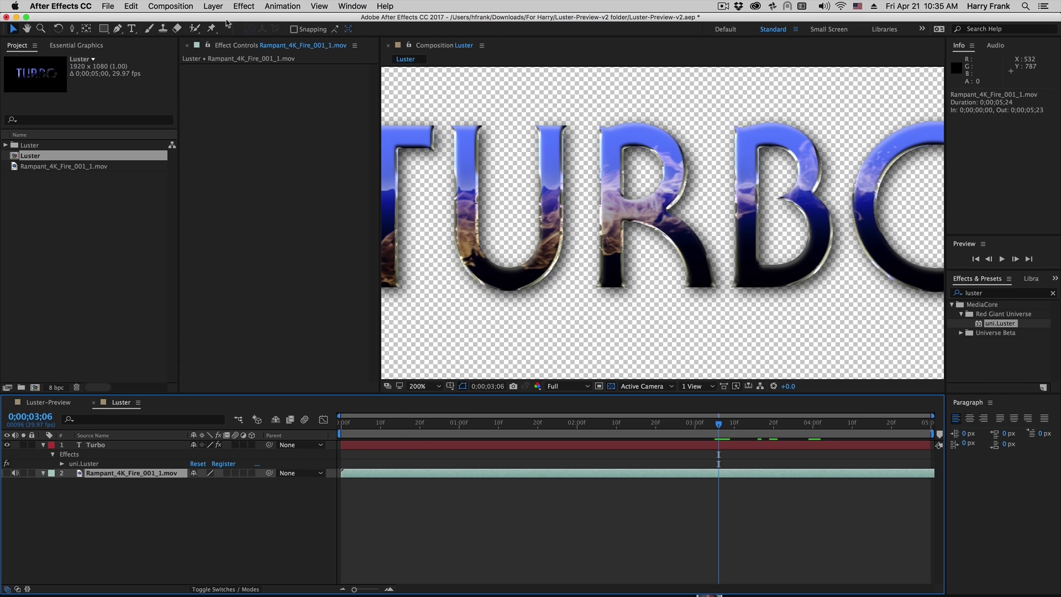
left_click(244, 6)
mouse_move(276, 126)
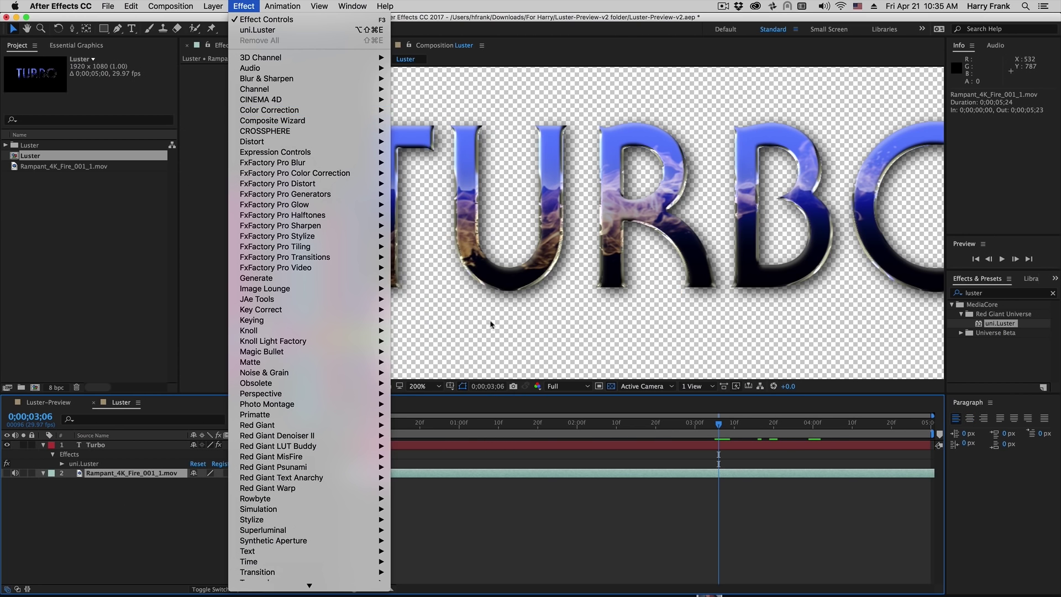
mouse_move(380, 115)
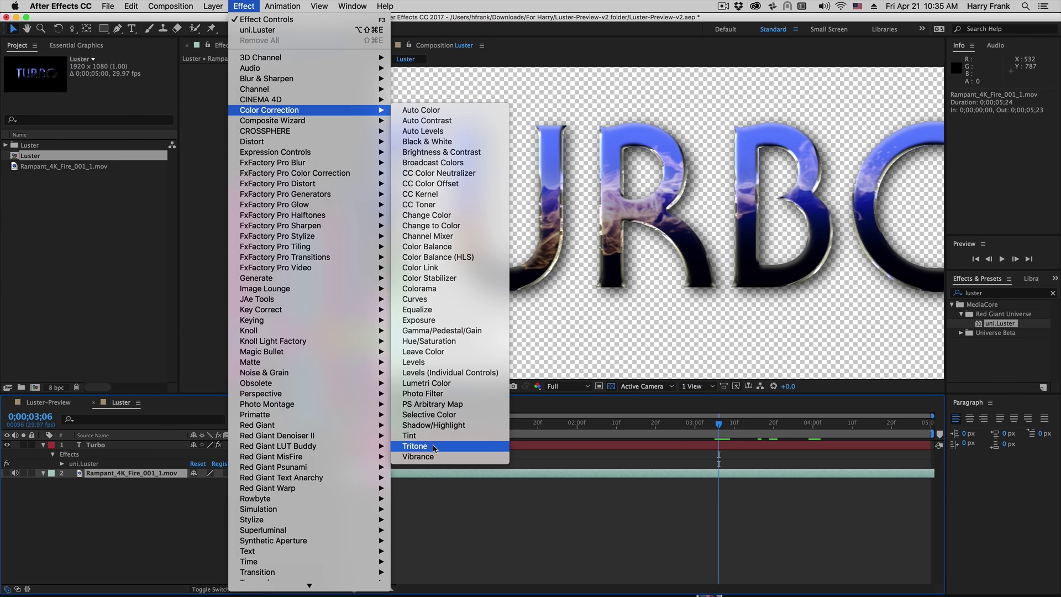
left_click(416, 446)
Step: Set the Midtones color of the fire layer's Tritone effect to a bright cyan
left_click(293, 88)
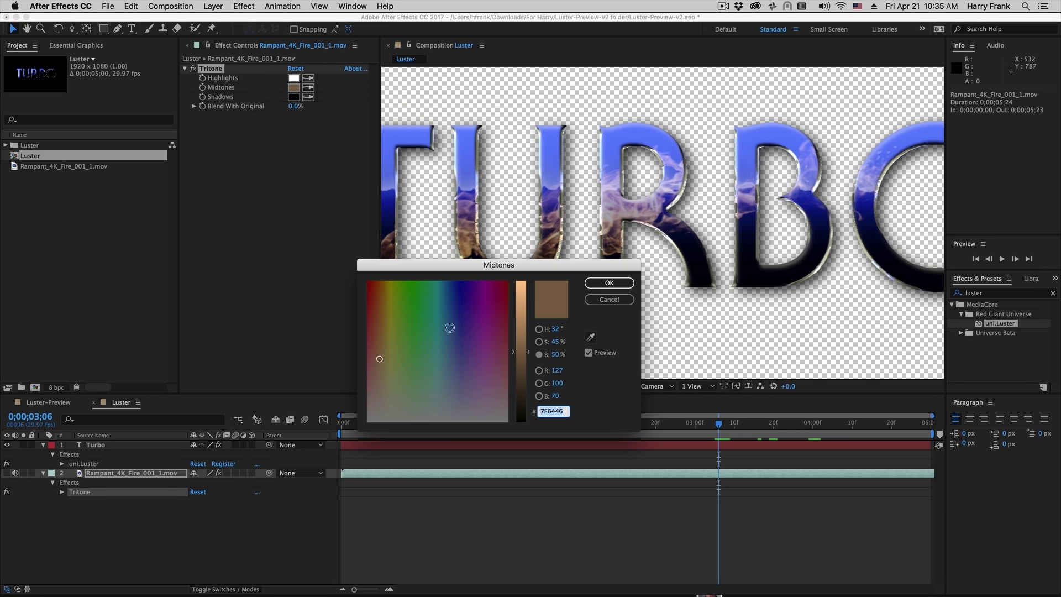
left_click(440, 296)
left_click(521, 295)
left_click(609, 283)
Step: Make the Turbo layer's Luster reflection map read the fire footage with Effects & Masks
left_click(95, 444)
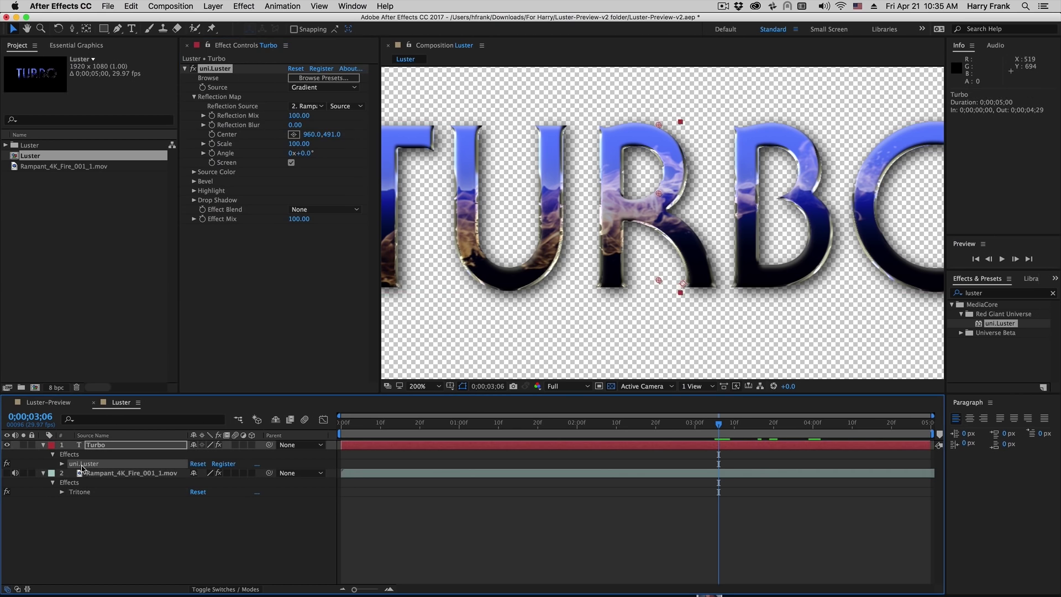
left_click(343, 105)
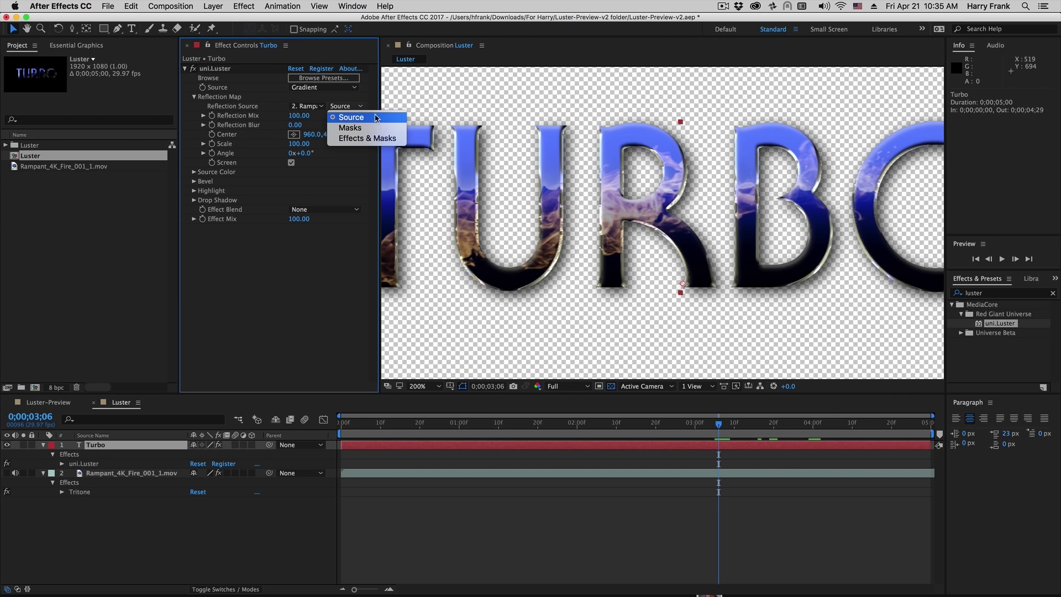
left_click(394, 139)
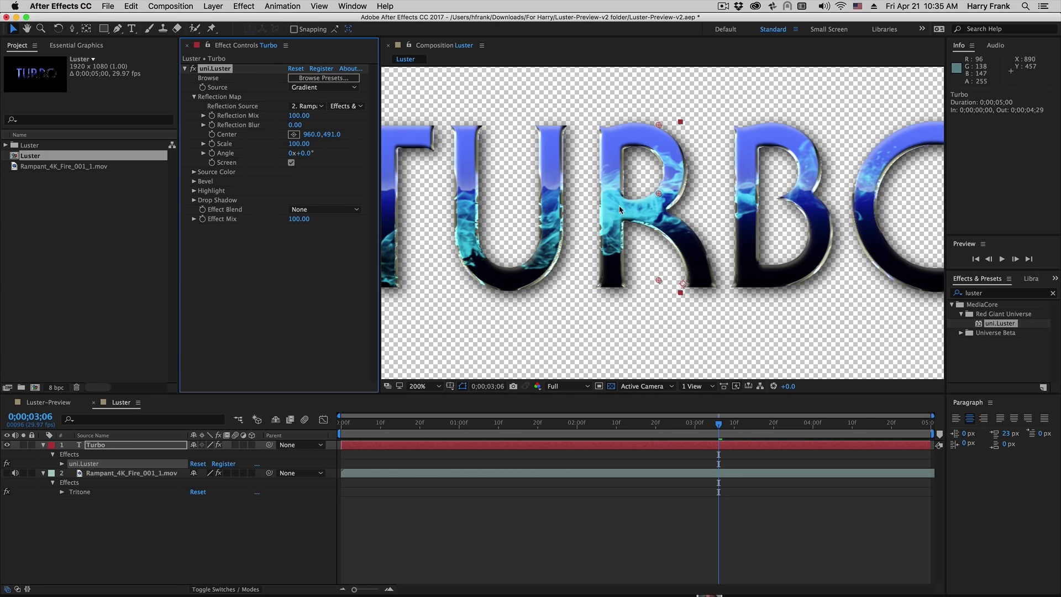
Step: Change the Midtones color of the fire layer's Tritone effect to a medium blue
left_click(83, 491)
left_click(294, 87)
left_click_drag(444, 303, 436, 314)
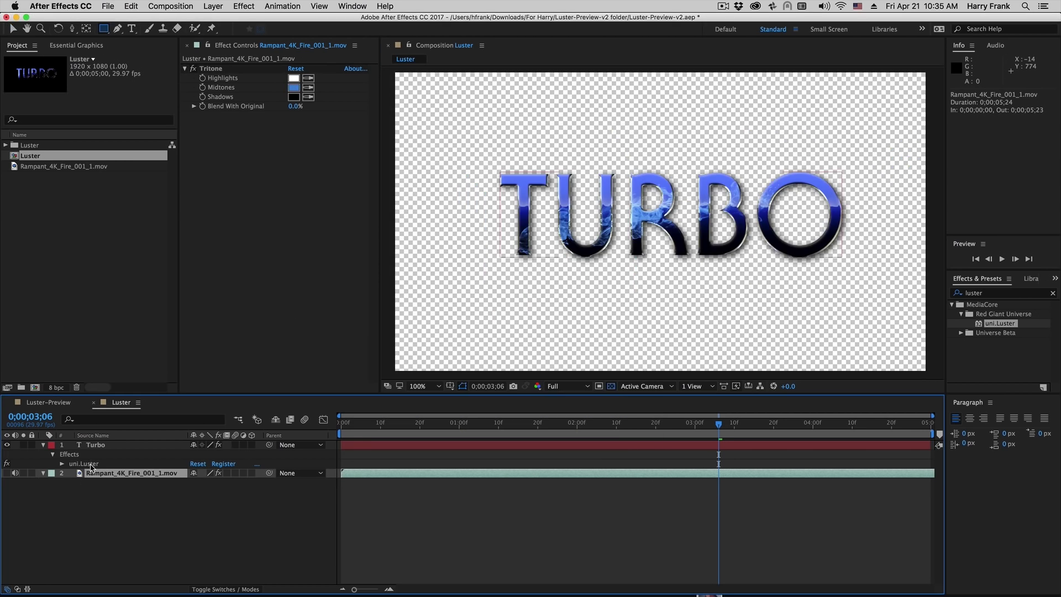
Step: Review the Source options of Turbo's Luster effect and collapse the Reflection Map settings
left_click(91, 463)
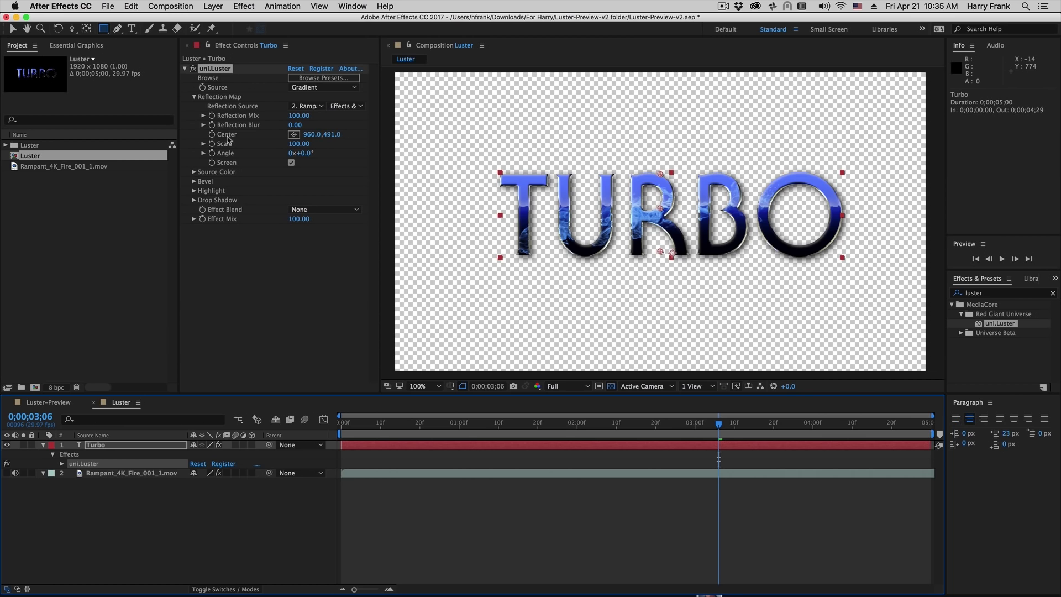
left_click(199, 100)
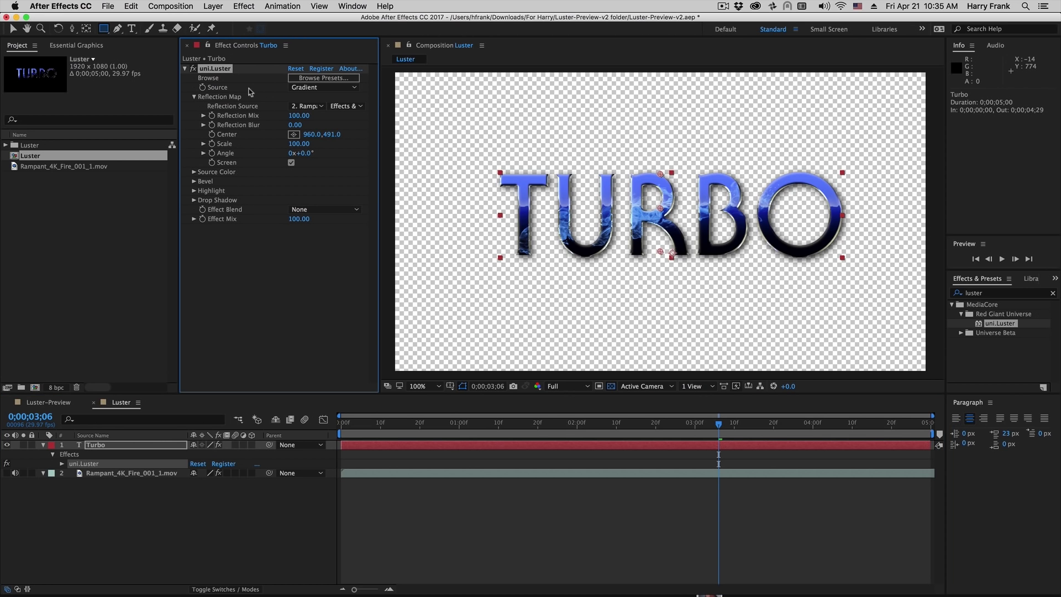
left_click(308, 89)
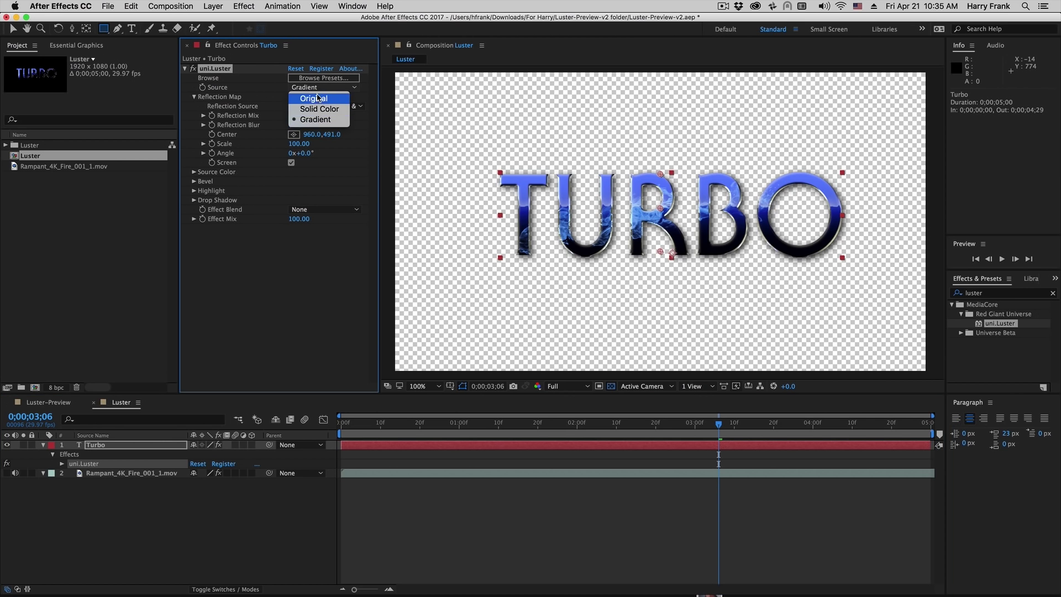
left_click(318, 50)
left_click(193, 111)
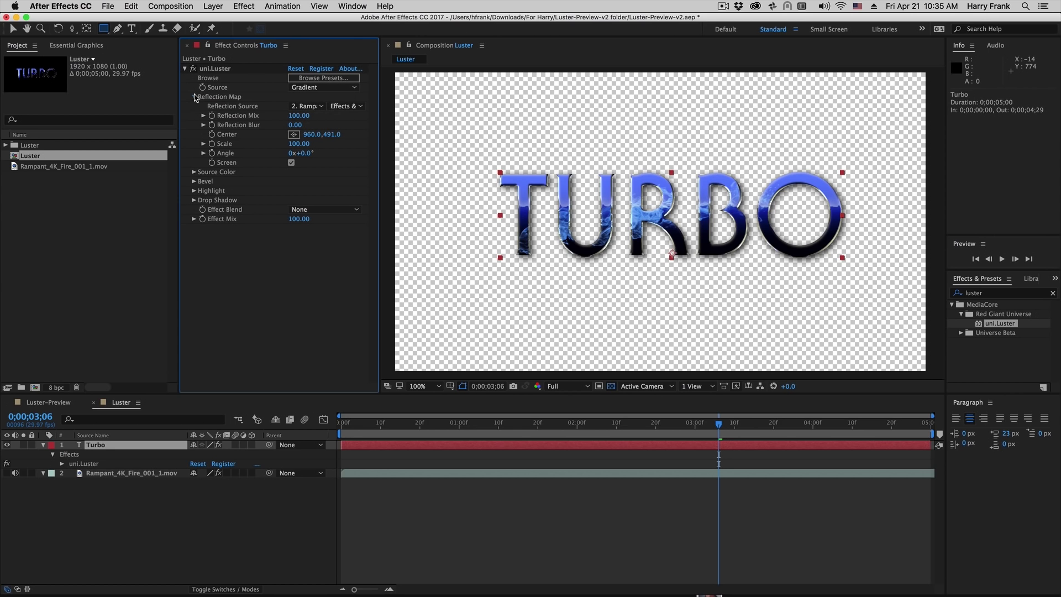
left_click(194, 96)
Step: Set the Luster reflection map's source to None, leaving only the Bevel settings expanded
key("period")
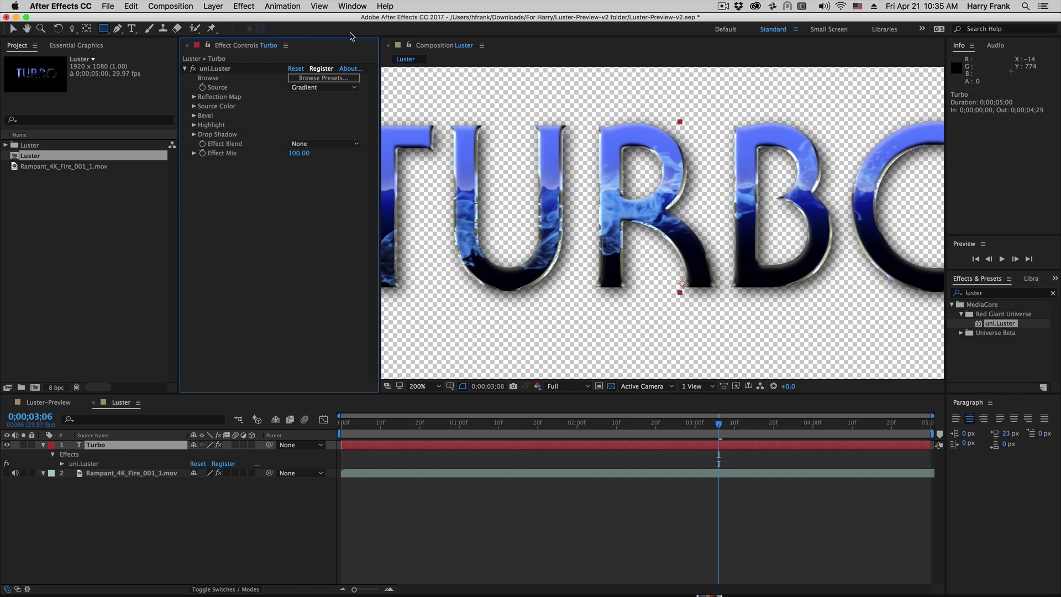
left_click_drag(662, 175, 692, 190)
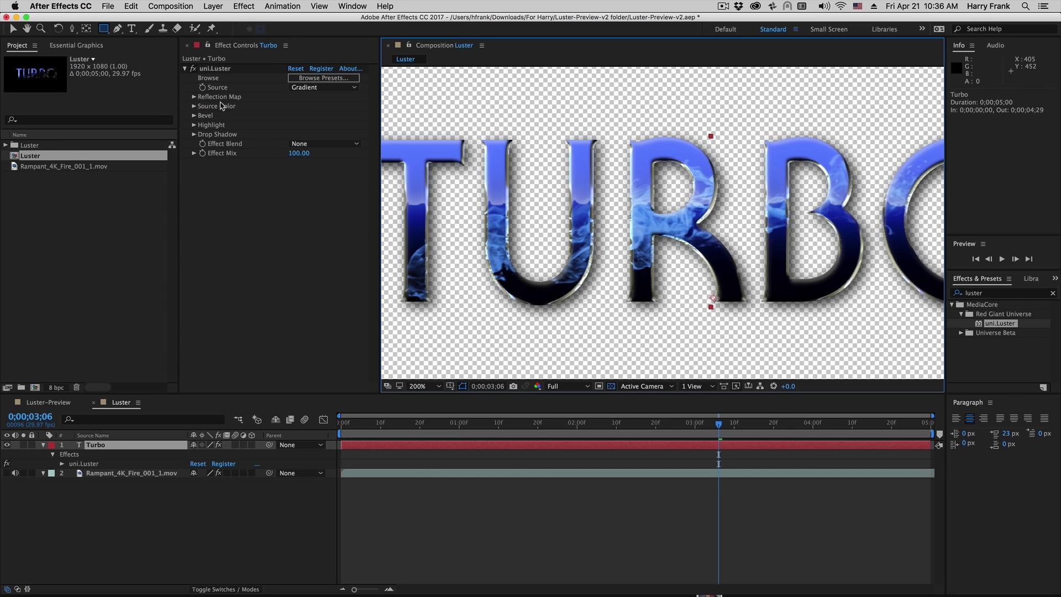
left_click(194, 116)
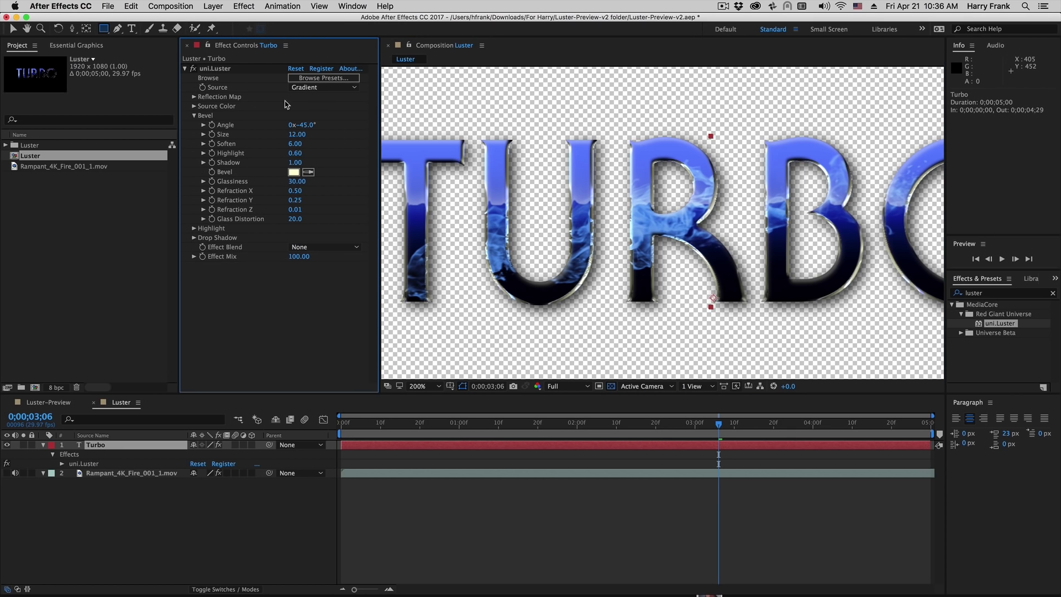
left_click(194, 96)
left_click(305, 106)
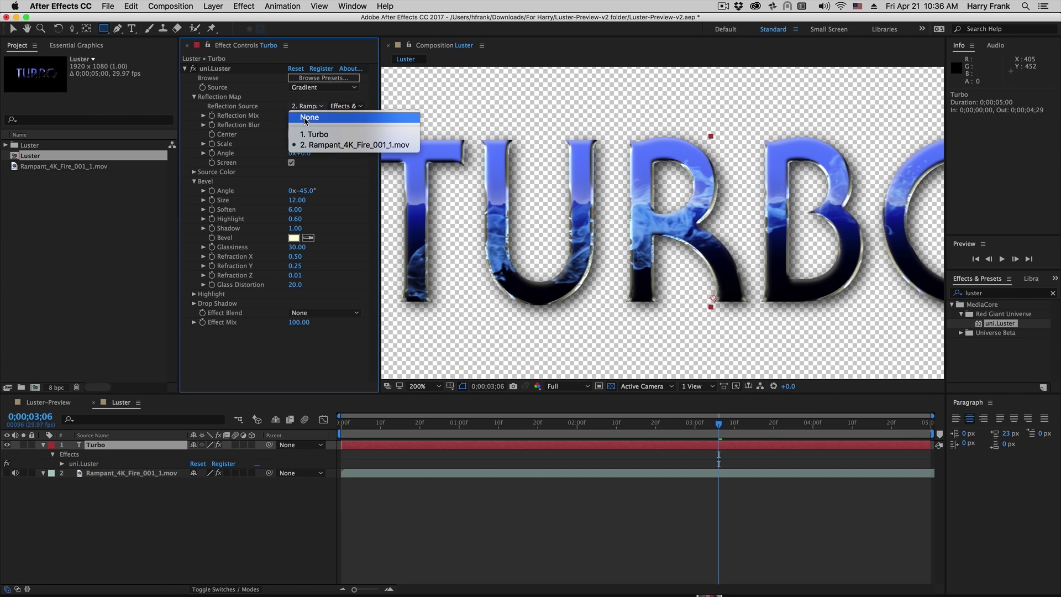
left_click(321, 110)
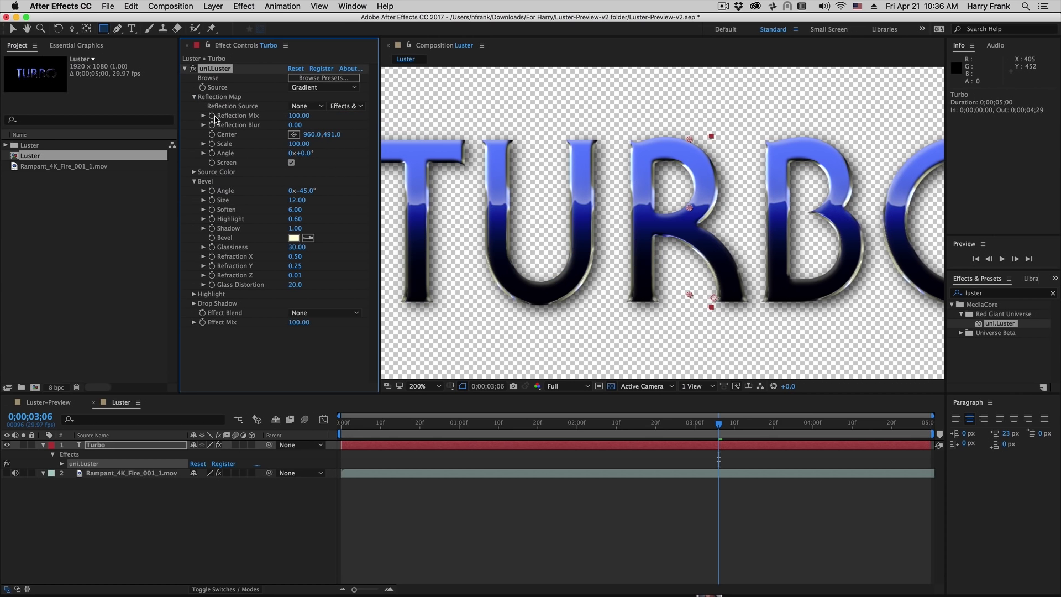
left_click(195, 96)
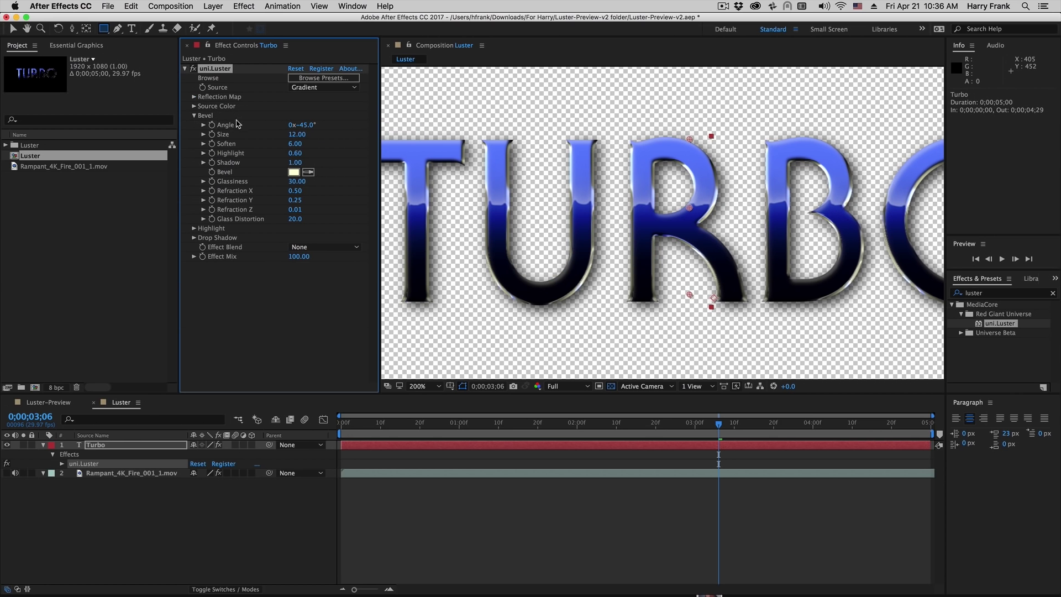
Step: Set the Luster bevel's Glassiness to 0
left_click(297, 181)
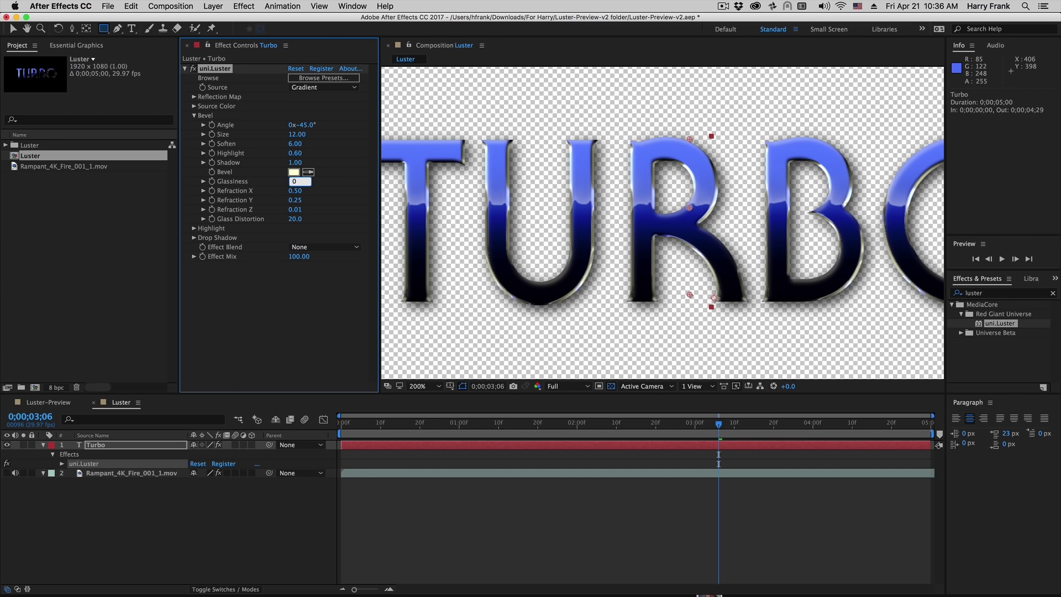
type("0")
key("Return")
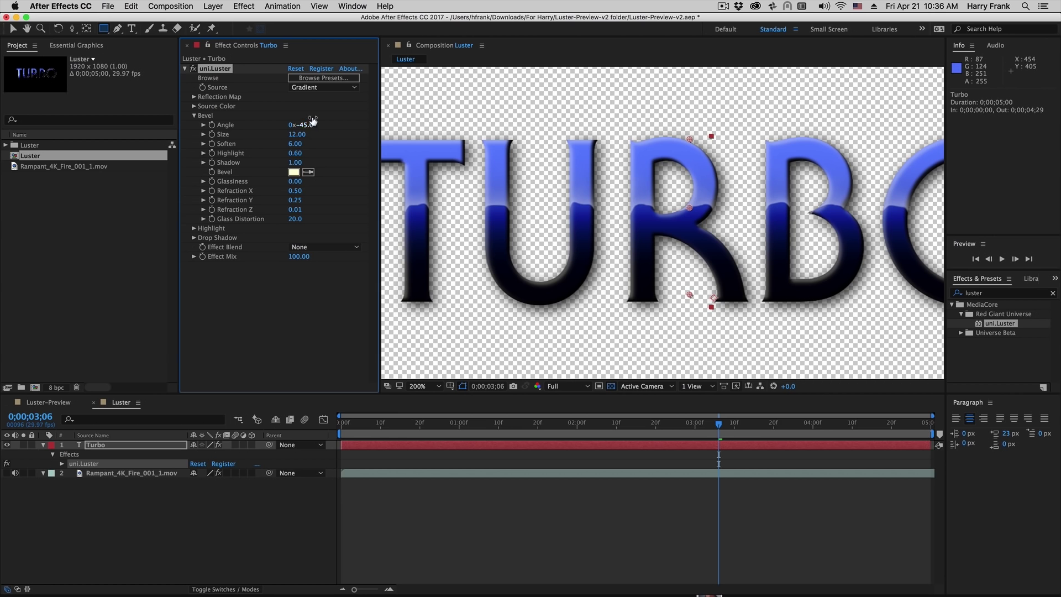
Step: Adjust the bevel's Angle to -14.0°, its Size to 3.04 and its Soften to 7.70
left_click_drag(310, 119, 597, 103)
left_click_drag(254, 197, 173, 271)
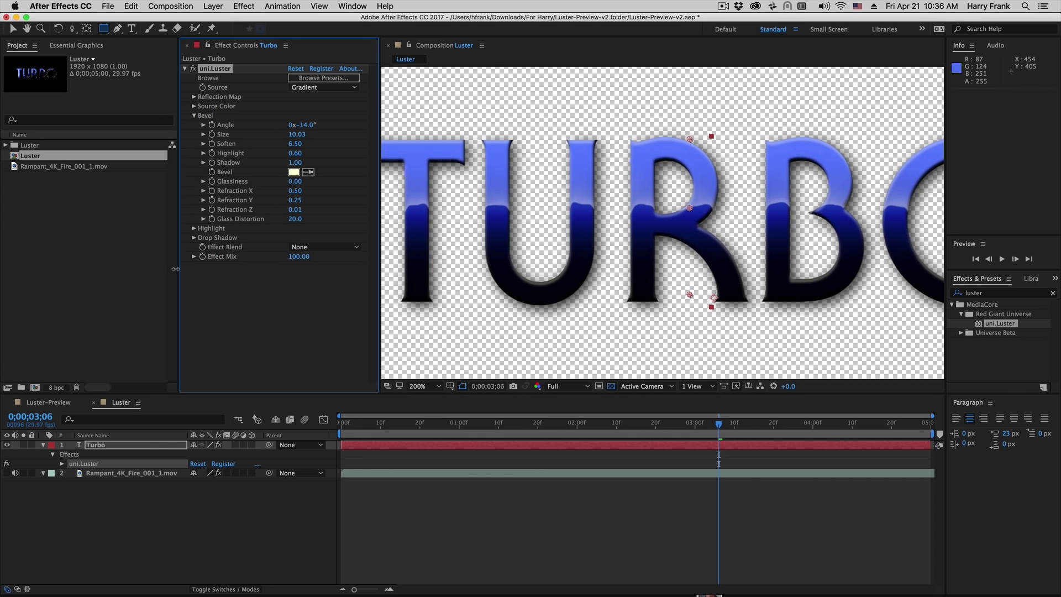
left_click_drag(296, 133, 240, 158)
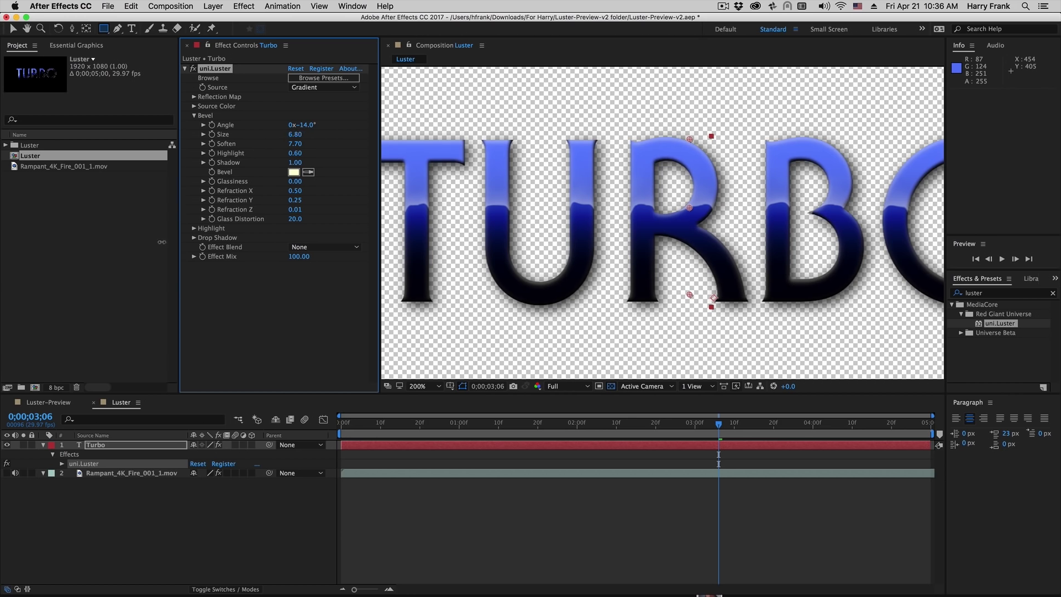
left_click(312, 112)
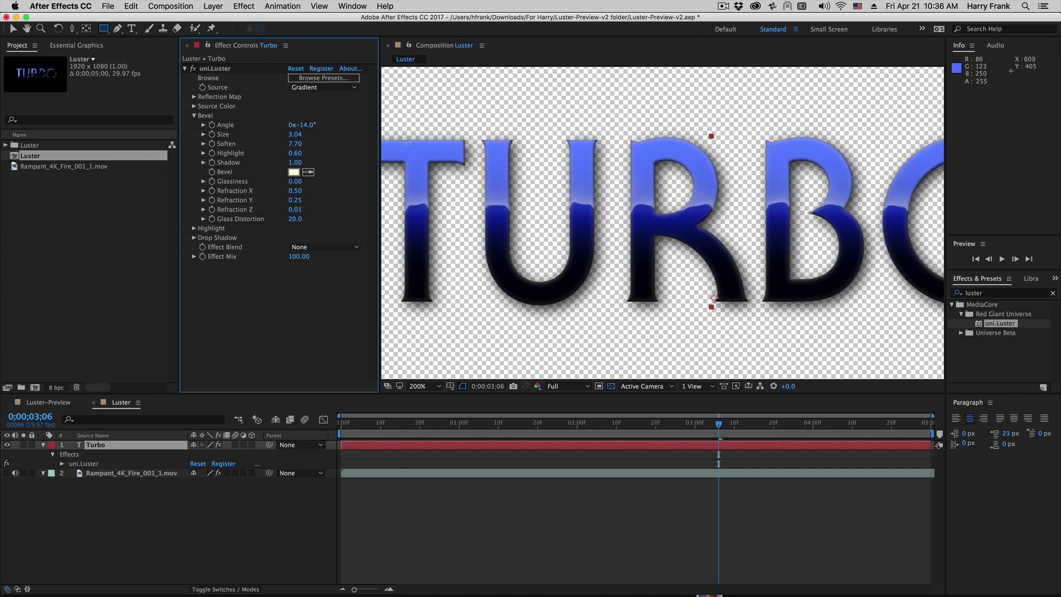
Step: Raise the bevel's Glassiness to 100
left_click_drag(295, 182, 309, 174)
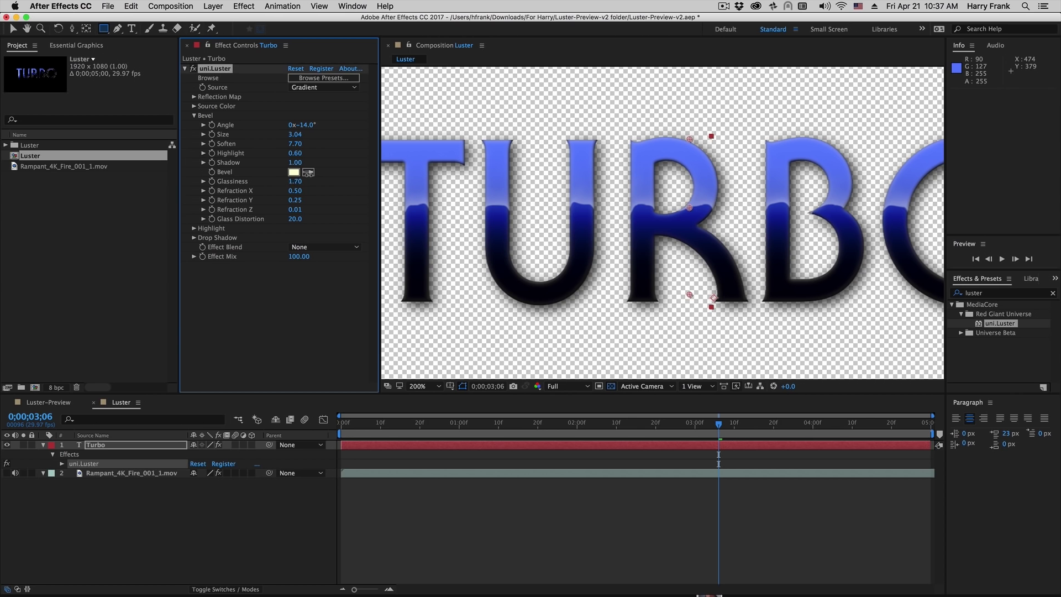
left_click_drag(547, 146, 680, 157)
left_click_drag(613, 157, 725, 163)
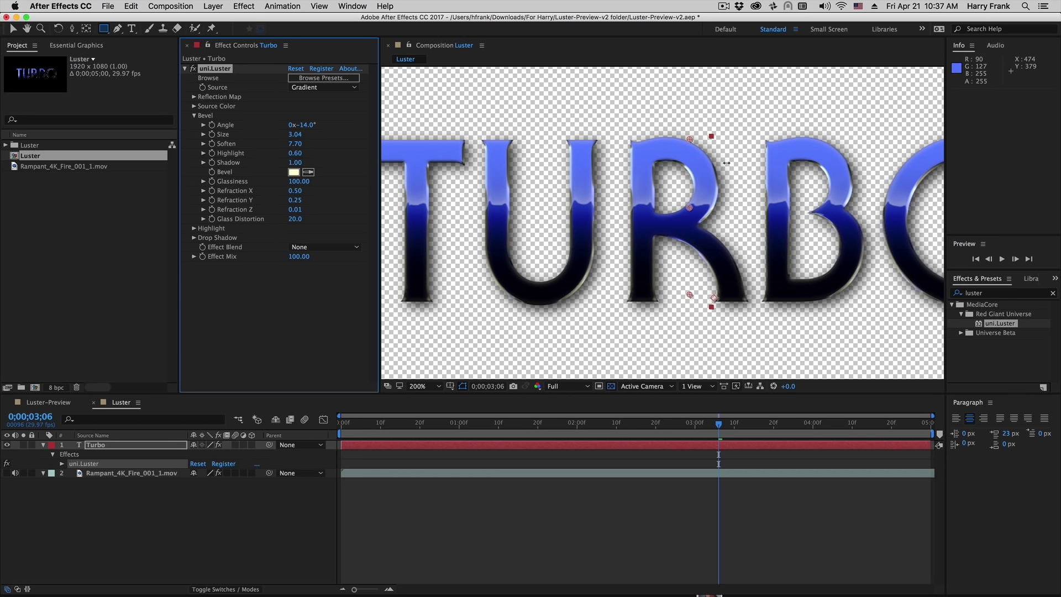
Step: Color the bevel magenta FF20B1 and set its Size to 3.72, Soften to 10.10 and Glass Distortion to 32.5
left_click(294, 172)
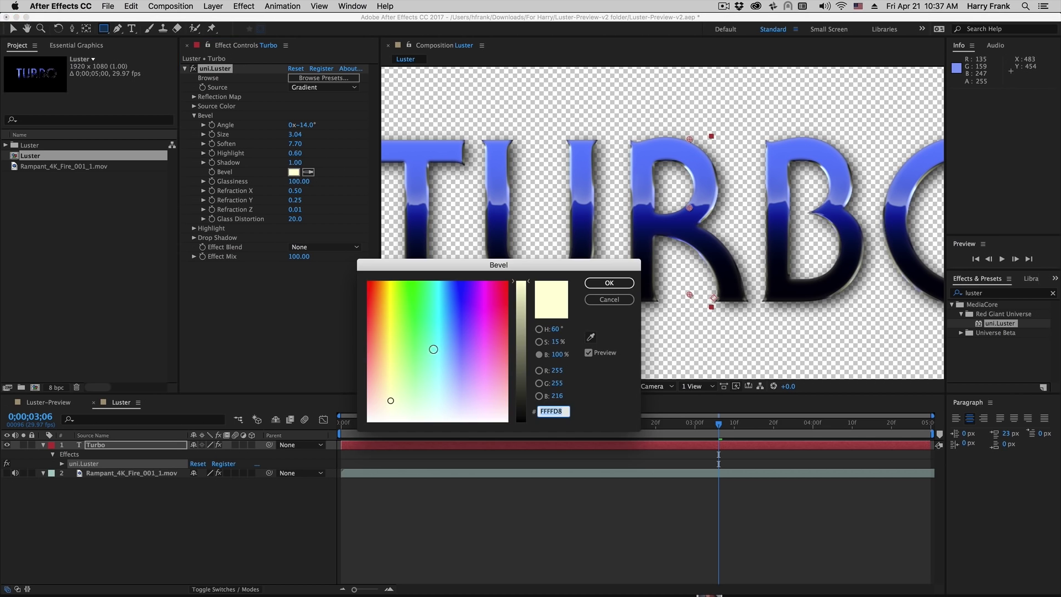
left_click(490, 318)
key("Return")
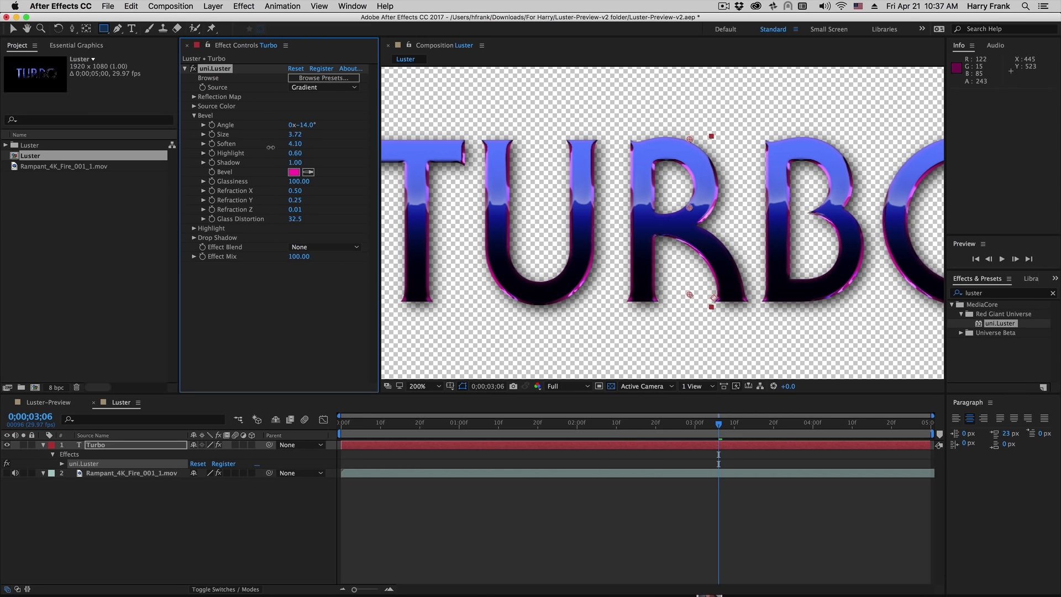
left_click_drag(295, 144, 252, 176)
Step: Recolor the bevel light pink FF92F1, try Refraction X at 0.11 and set it to 0.52
left_click(294, 172)
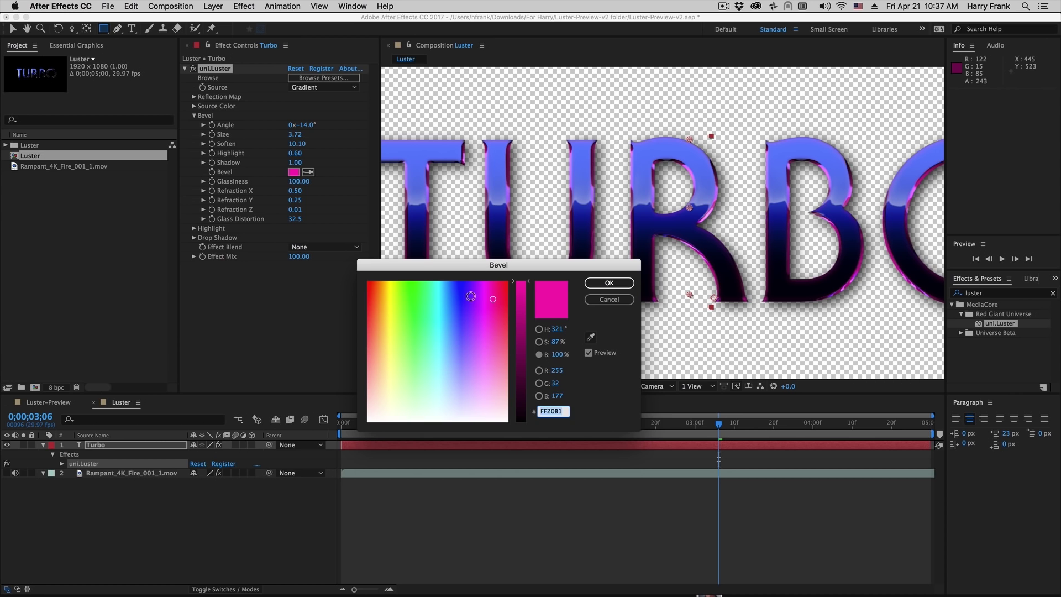
left_click(480, 347)
left_click_drag(479, 347, 488, 363)
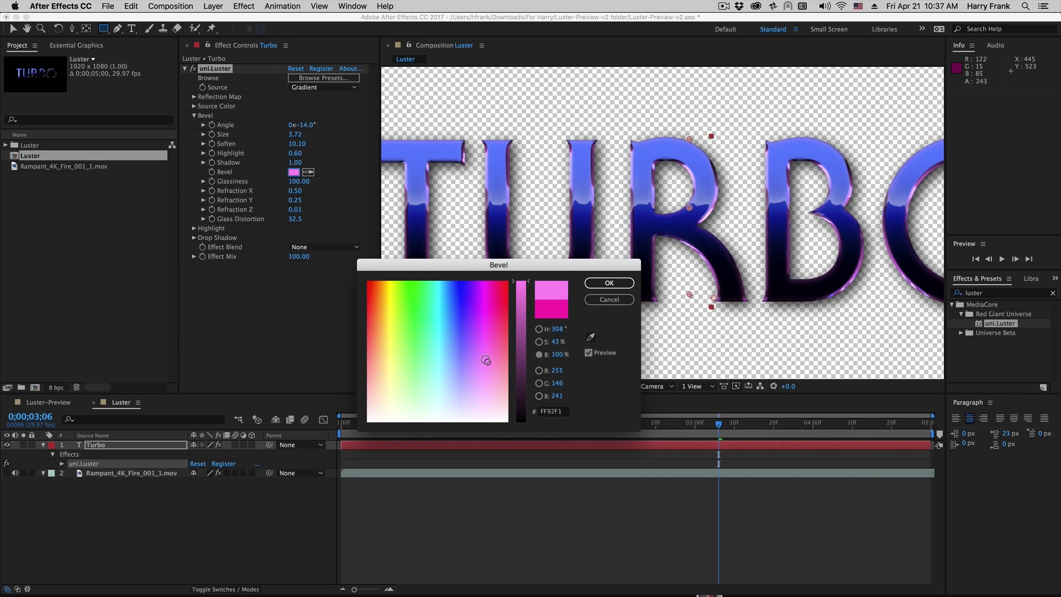
key("Return")
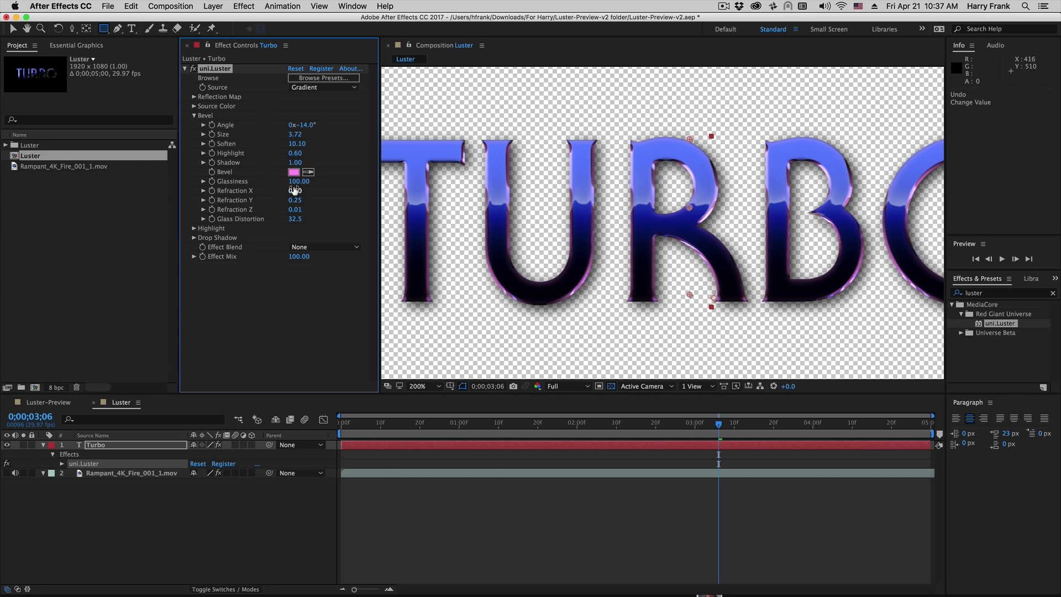
left_click_drag(388, 182, 142, 247)
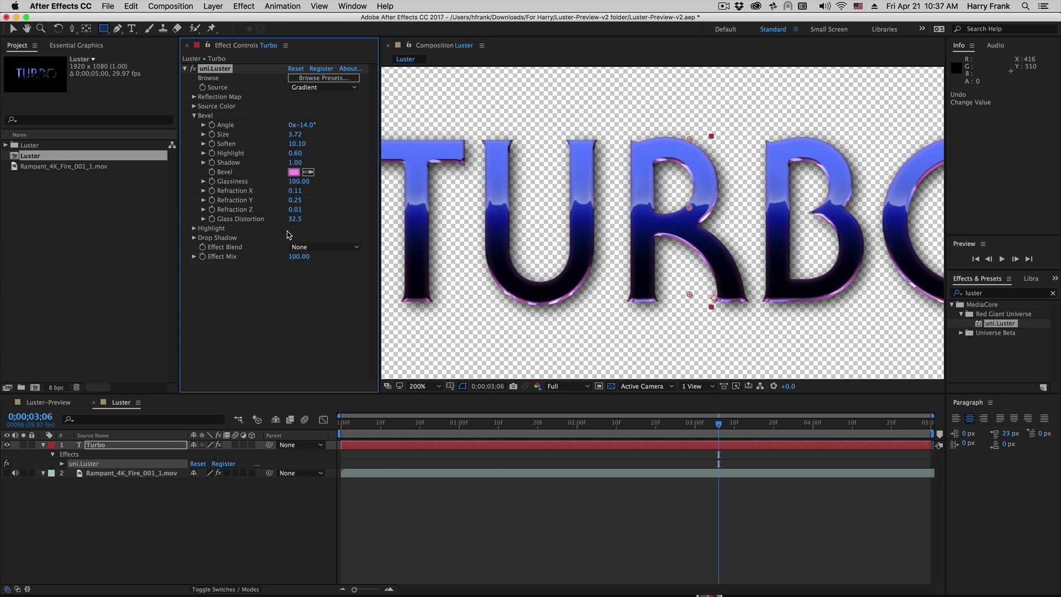
left_click_drag(295, 190, 329, 208)
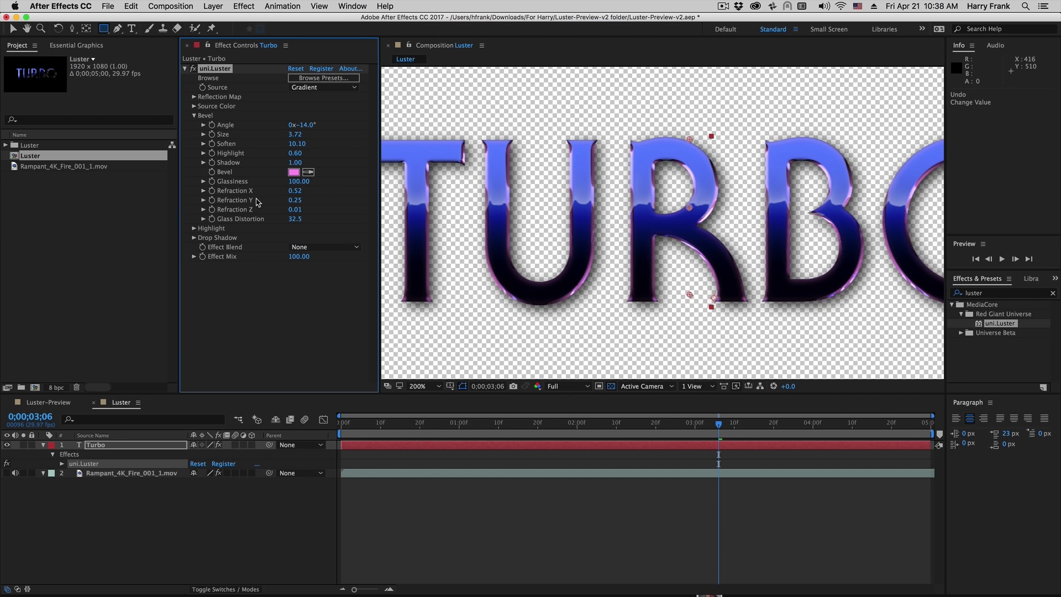
Step: Set the bevel's Refraction X to 0.48, Y to 0.11, Z to 0.16 and Glass Distortion to -8.0, and recolor the bevel blue
left_click_drag(295, 190, 291, 190)
mouse_move(297, 190)
left_mouse_down()
mouse_move(346, 188)
mouse_move(279, 206)
mouse_move(294, 219)
mouse_move(308, 205)
mouse_move(260, 221)
left_mouse_up()
left_click(293, 172)
left_click(451, 337)
left_click_drag(452, 337, 454, 339)
key("Return")
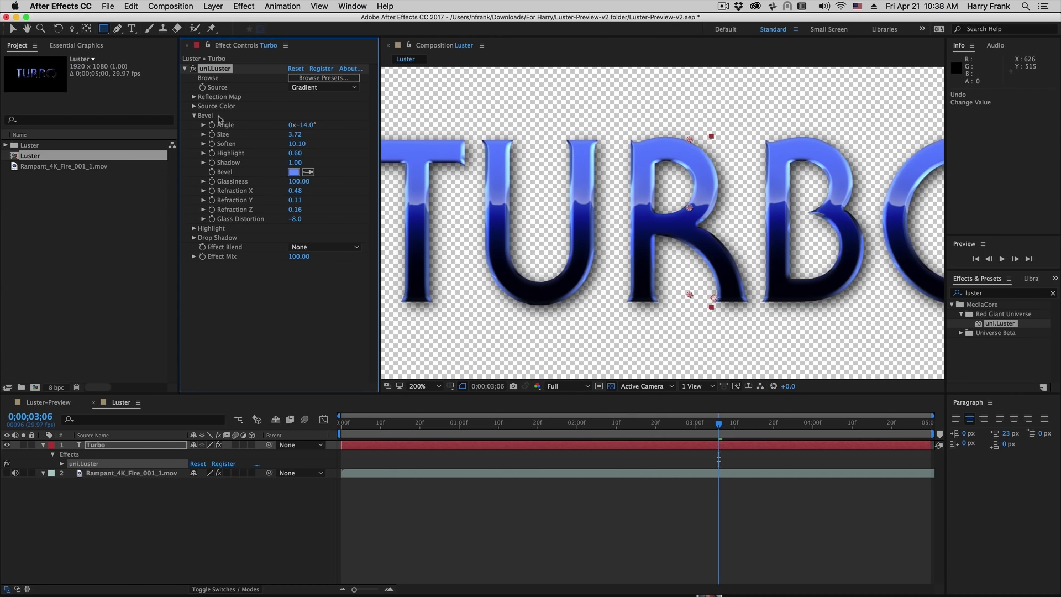
Step: Collapse the Bevel settings and expand the Highlight settings of uni.Luster
left_click(194, 115)
left_click(194, 125)
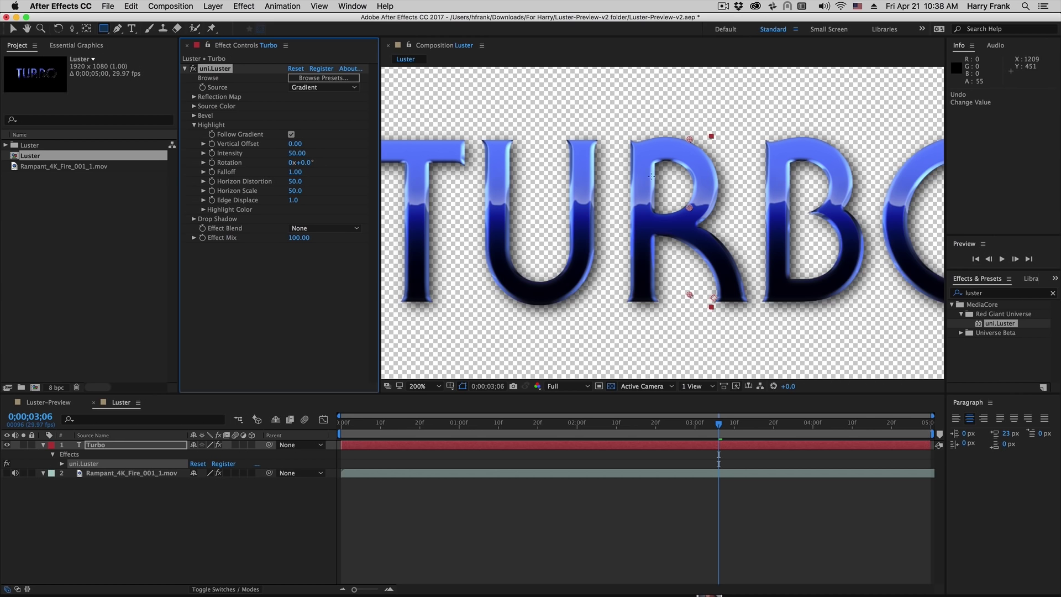
left_click_drag(415, 174, 465, 179)
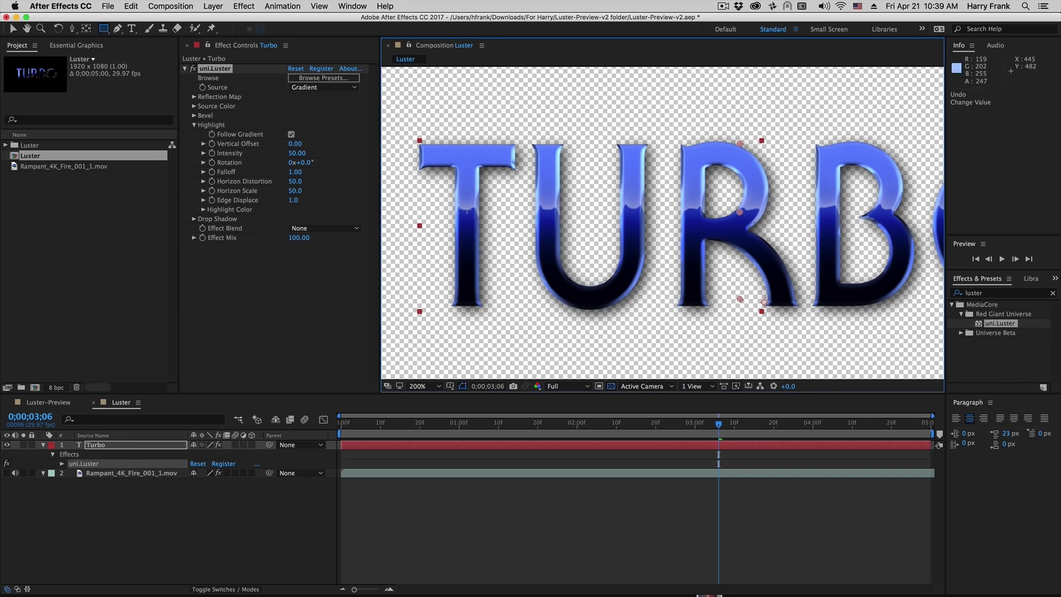
left_click_drag(780, 197, 729, 203)
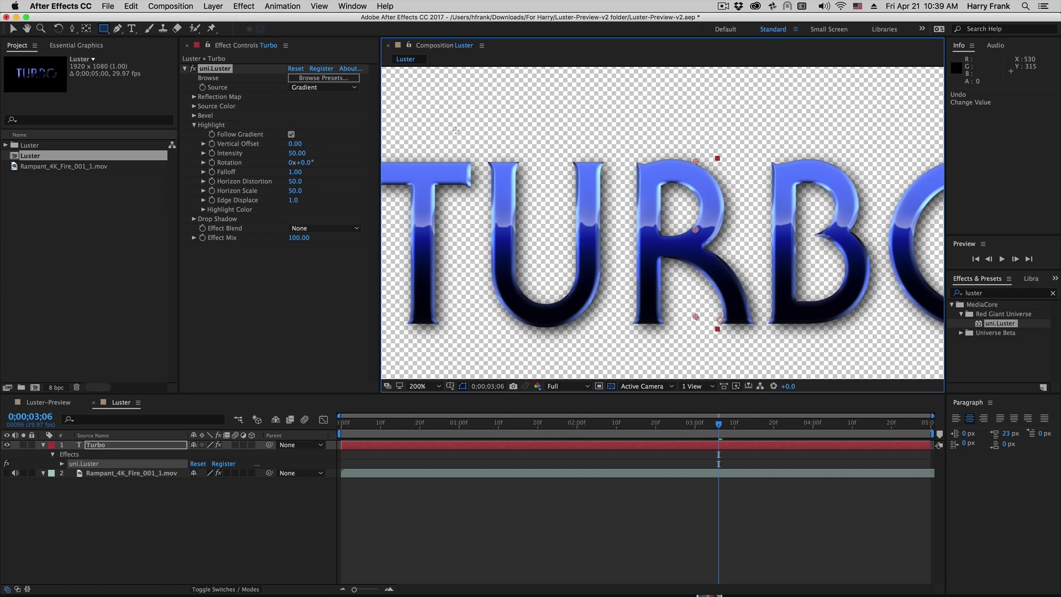
Step: Try shifting the gradient's upper point sideways to about 822, 367 on the TURBO text
key("comma")
left_click_drag(678, 192, 641, 193)
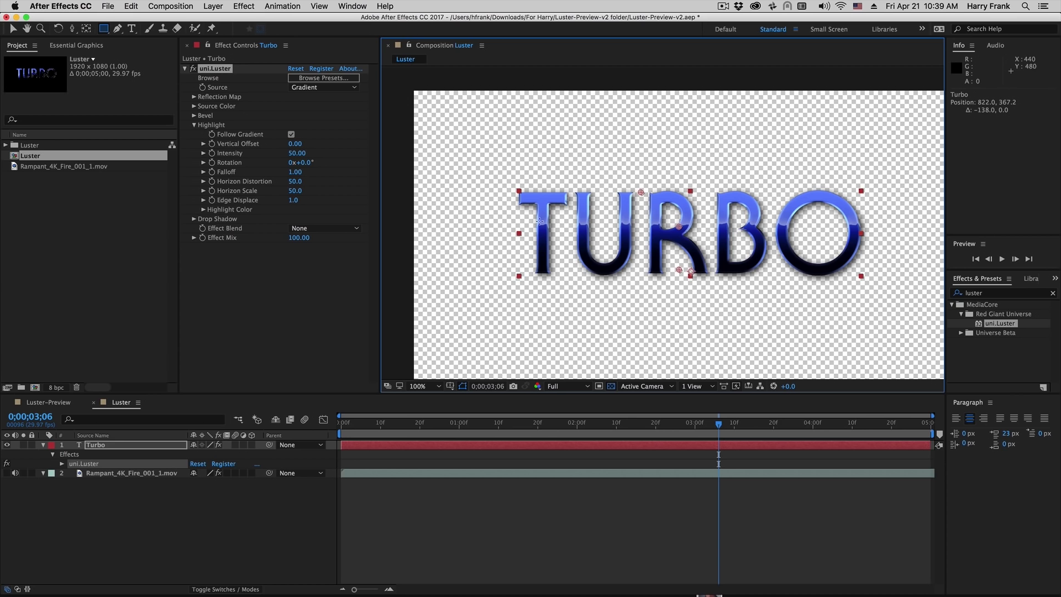
scroll(618, 239, "up", 2)
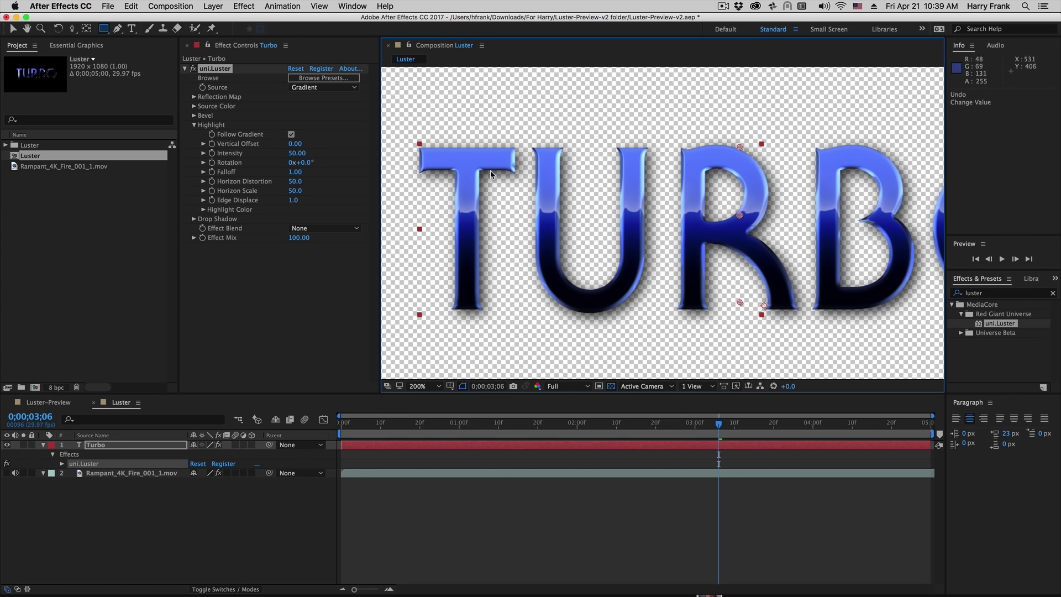
key("v")
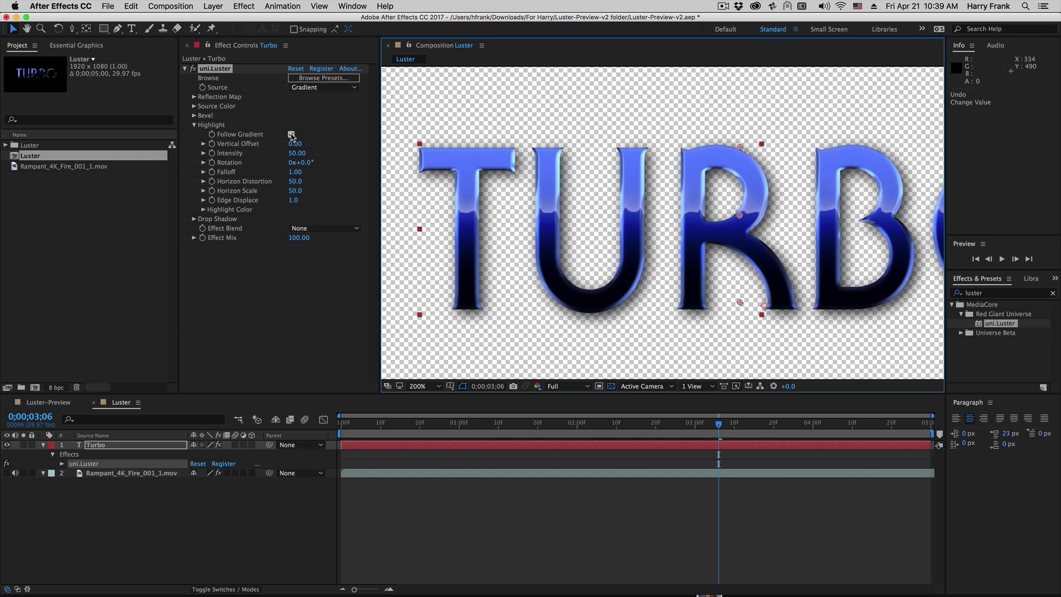
Step: Try tilting the gradient by moving its two points, settling the upper one at 928, 358.2 and the lower one at 969, 648
left_click_drag(747, 190, 728, 175)
key("v")
mouse_move(721, 288)
left_mouse_down()
mouse_move(740, 280)
mouse_move(563, 228)
mouse_move(492, 264)
mouse_move(765, 197)
mouse_move(719, 276)
mouse_move(736, 373)
mouse_move(722, 284)
left_mouse_up()
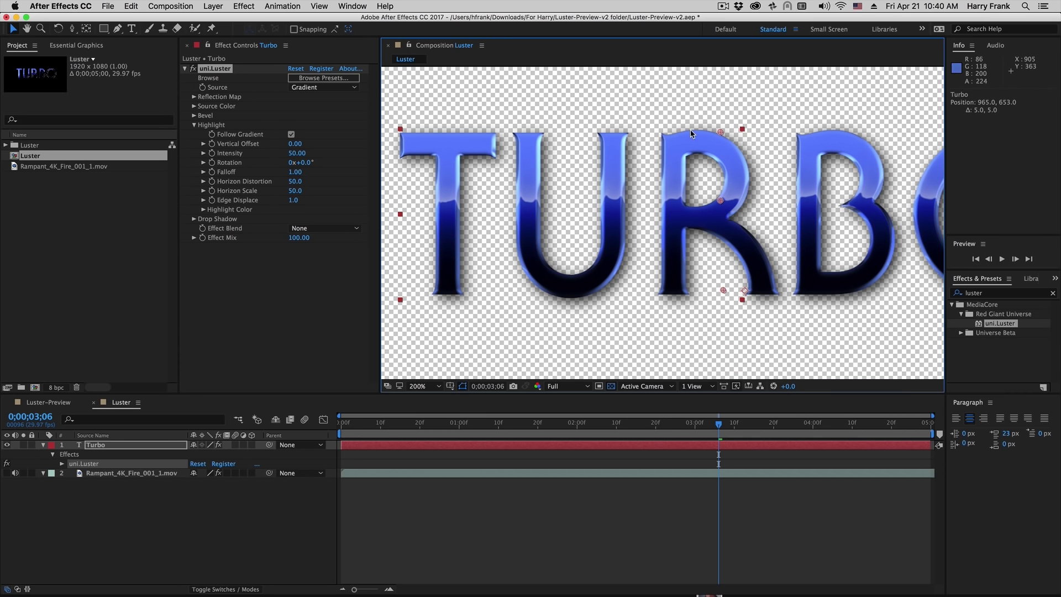
left_click_drag(726, 291, 686, 290)
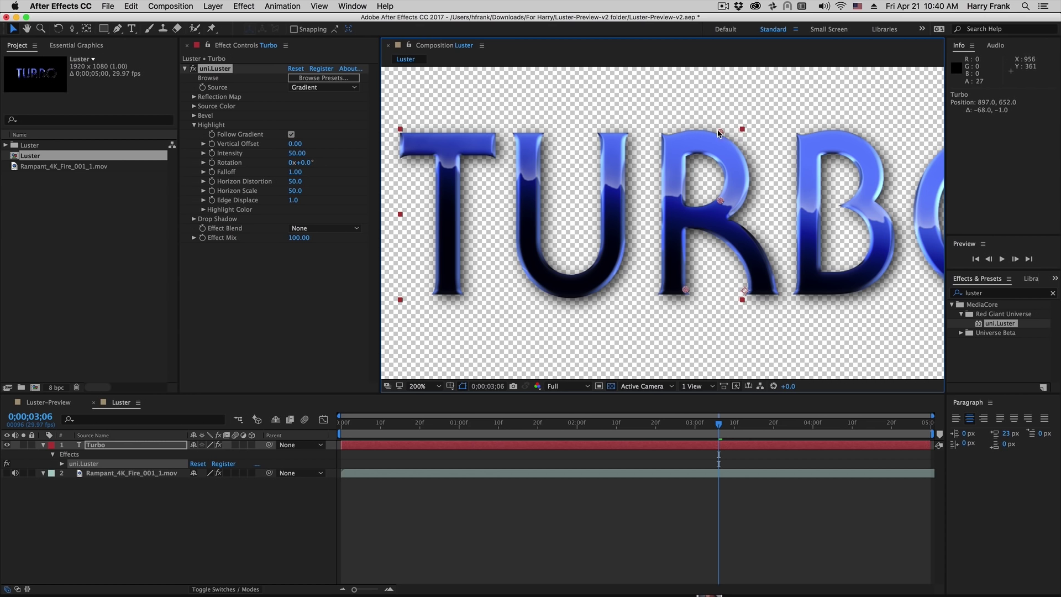
left_click_drag(704, 135, 641, 108)
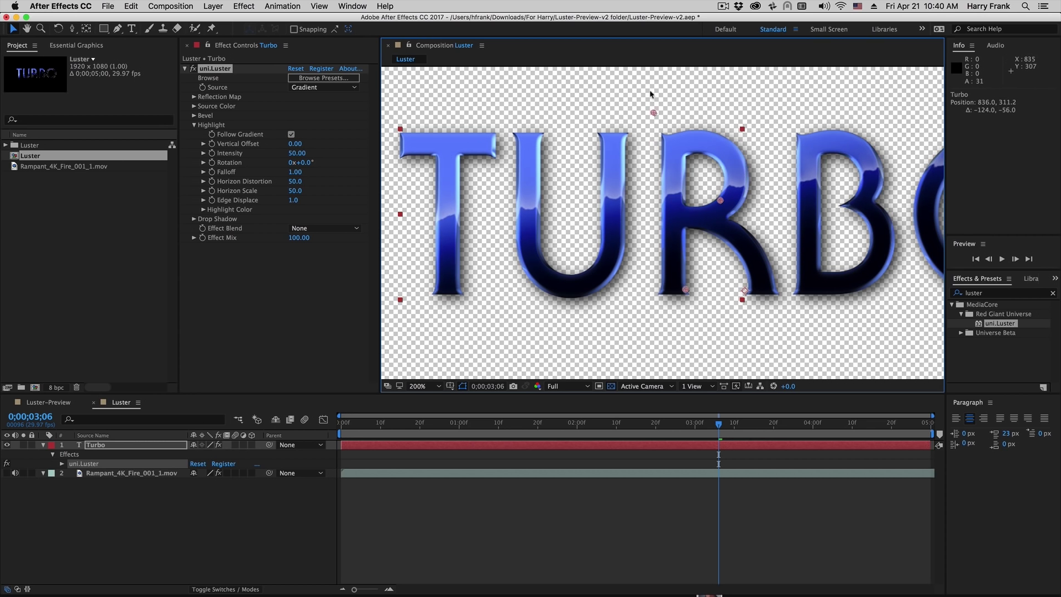
left_click_drag(673, 166, 703, 127)
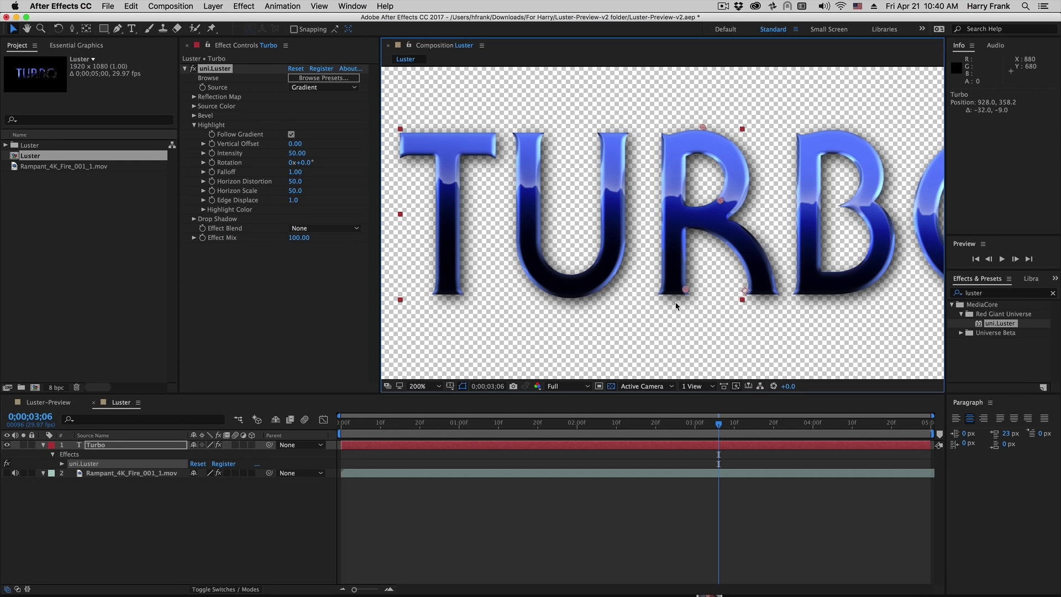
left_click_drag(685, 289, 726, 287)
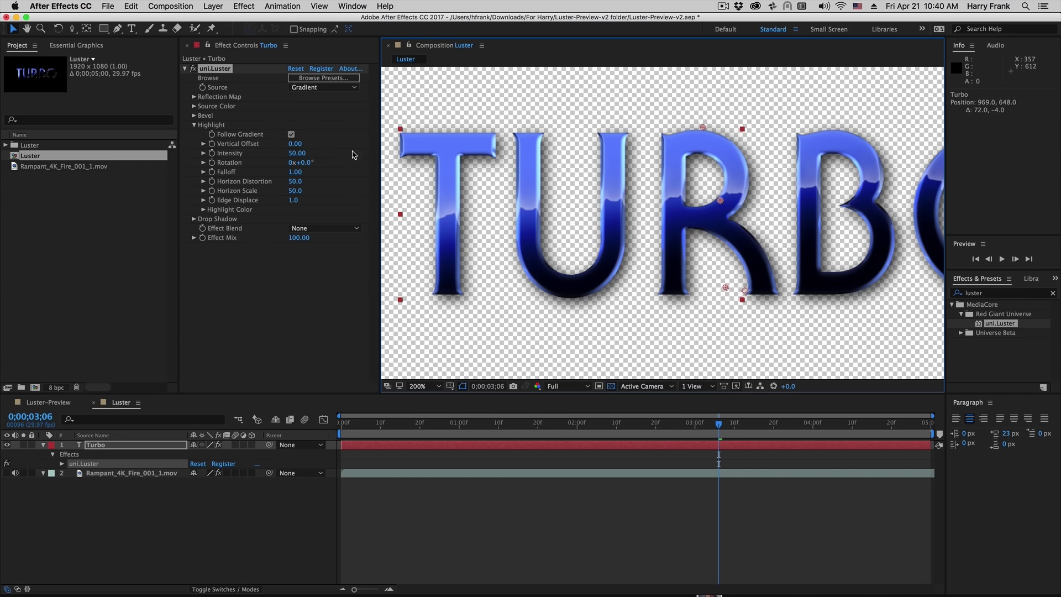
Step: Switch Follow Gradient off and on again, and set the highlight's Vertical Offset to -10.00, Intensity to 62.00 and Rotation to -13.2°
left_click(291, 135)
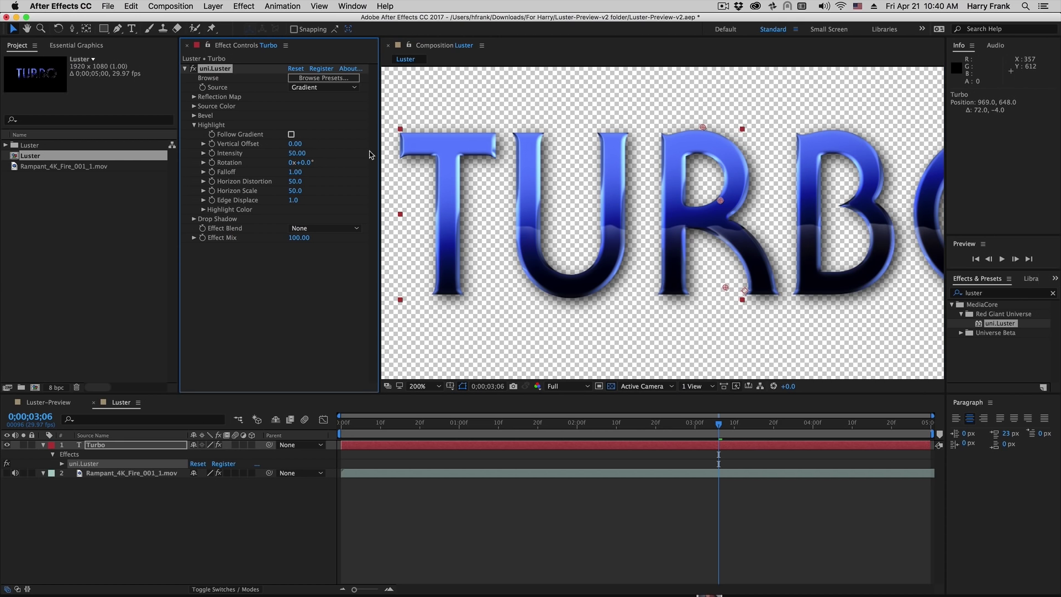
left_click(291, 135)
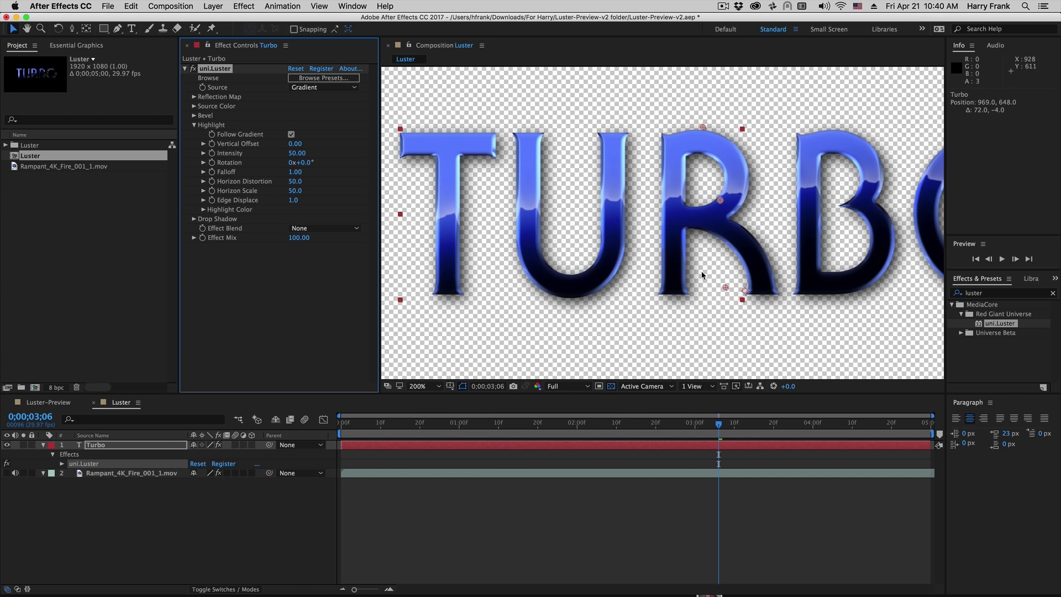
left_click_drag(294, 145, 256, 189)
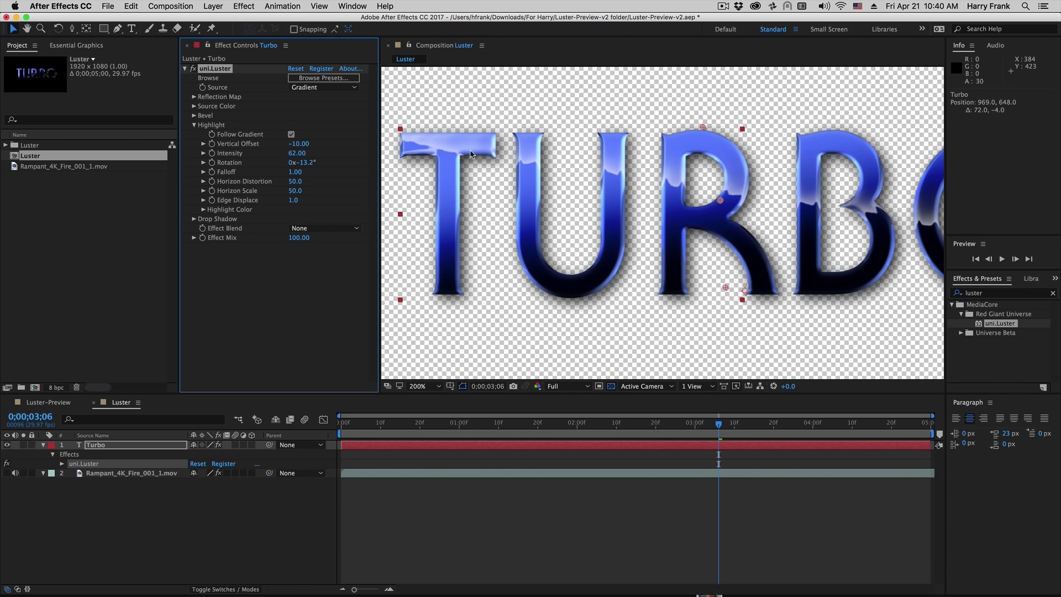
Step: Nudge the gradient's upper point to 924, 359.2 and level the highlight's Rotation to 0.3°
left_click(705, 168)
mouse_move(705, 168)
left_mouse_down()
mouse_move(686, 111)
mouse_move(699, 160)
left_mouse_up()
left_click_drag(307, 162, 379, 163)
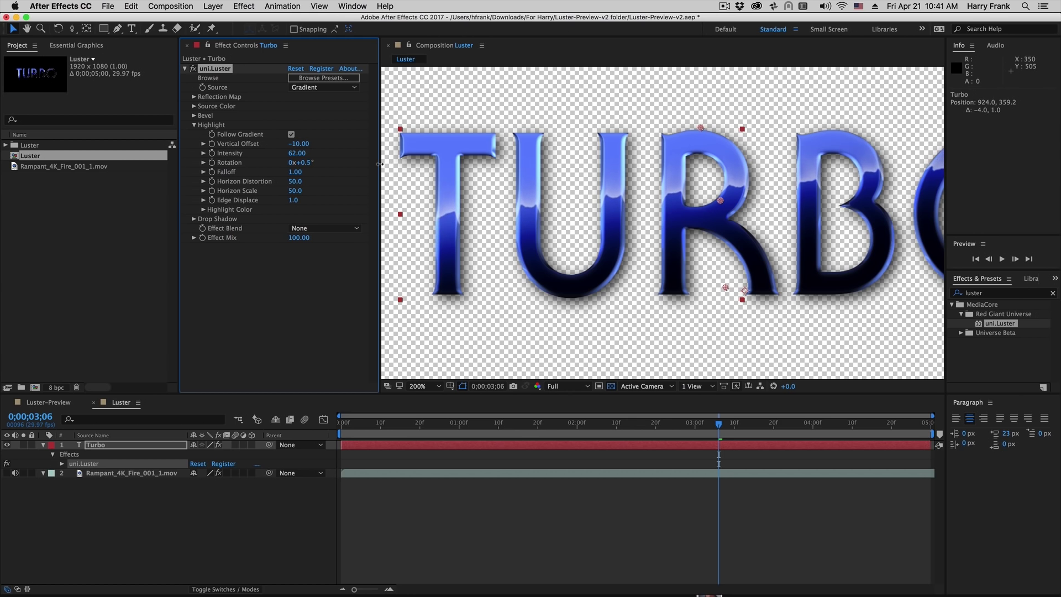
Step: Set the highlight's Falloff to 0.95 and try Horizon Distortion and Edge Displace at 0.0
left_click_drag(296, 173, 342, 191)
left_click_drag(342, 192, 332, 192)
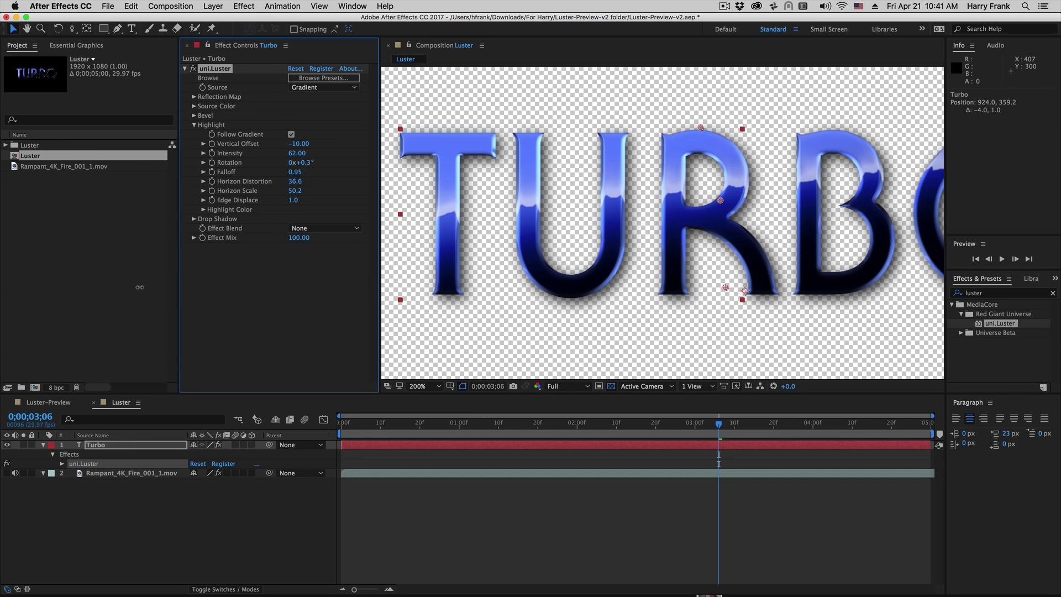
left_click_drag(289, 175, 252, 187)
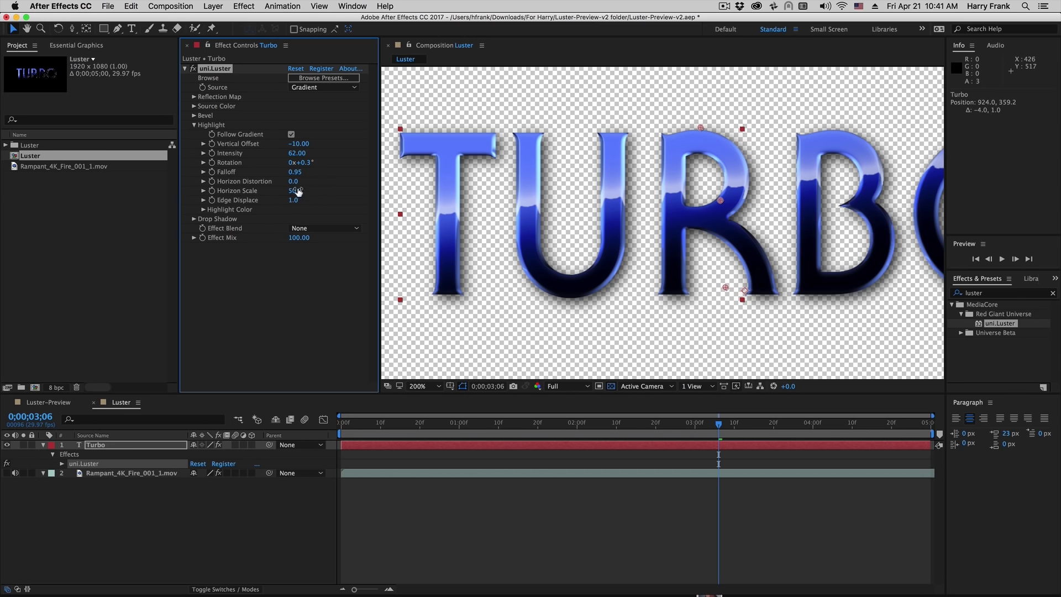
left_click_drag(287, 199, 251, 210)
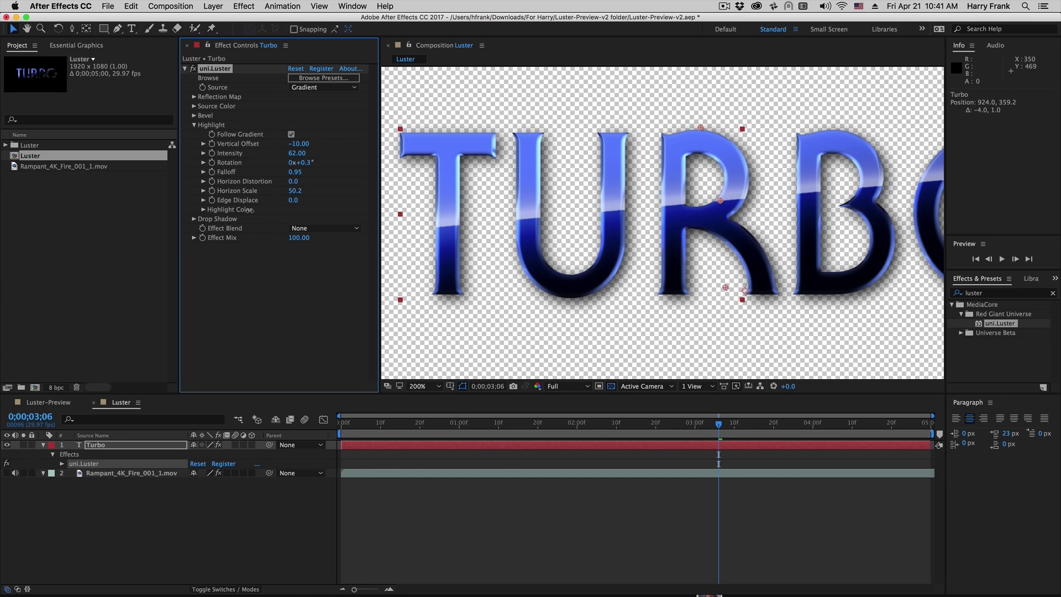
Step: Restore Edge Displace to 1.0 and set the highlight's Horizon Distortion to 57.0 and Horizon Scale to 77.5
left_click_drag(253, 212, 347, 184)
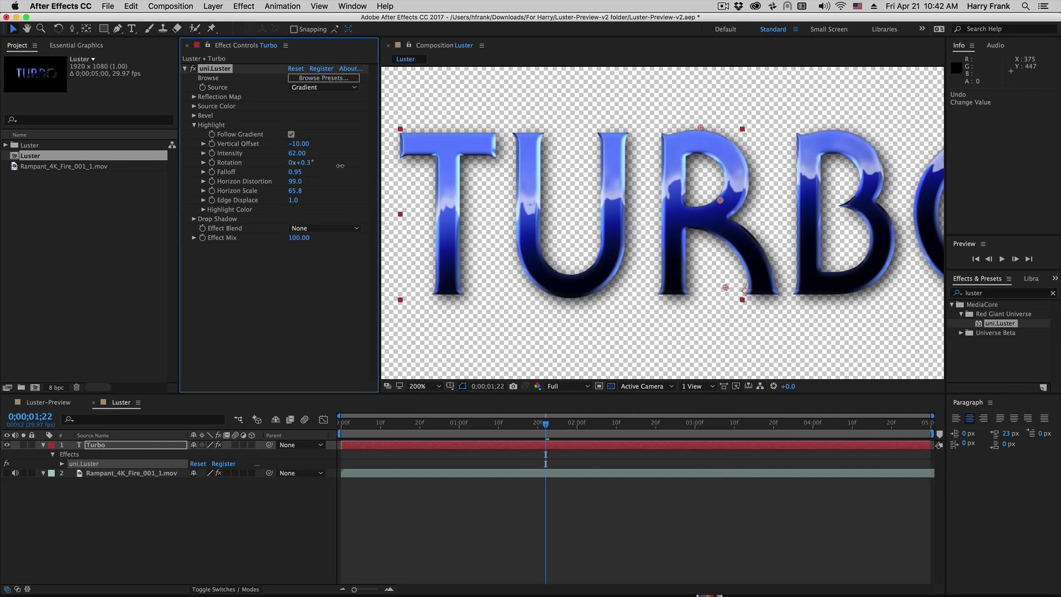
left_click_drag(340, 166, 322, 175)
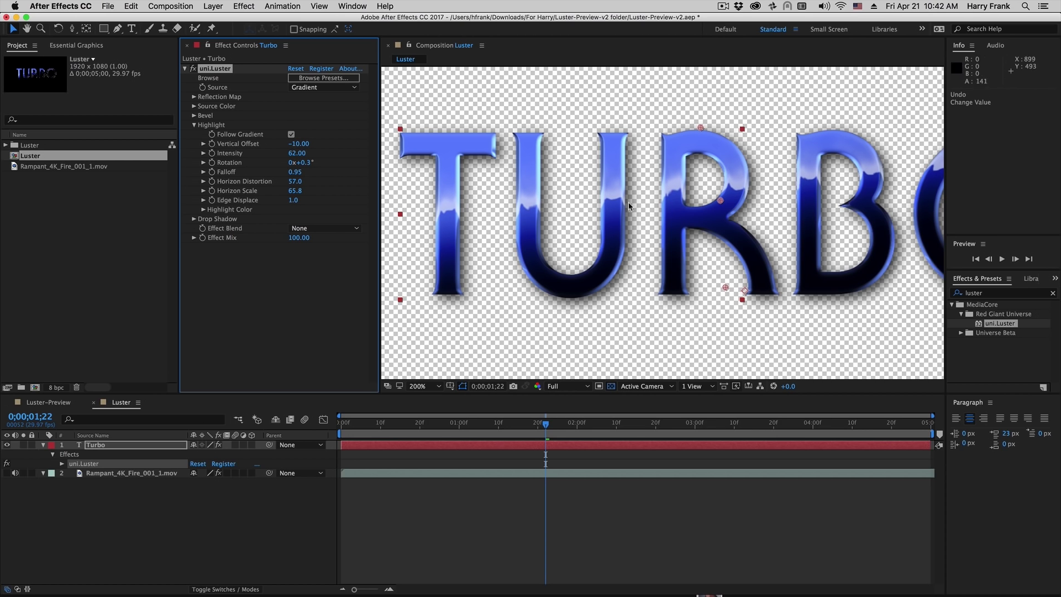
left_click_drag(294, 190, 342, 183)
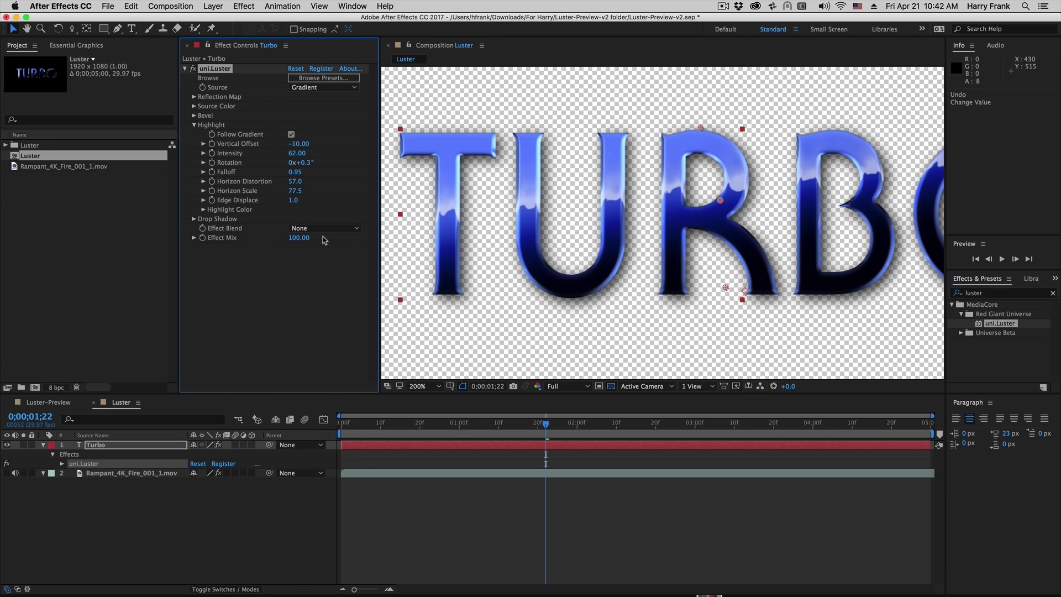
Step: Expand the Highlight Color settings, try the Normal highlight blend and return it to Screen
left_click(203, 210)
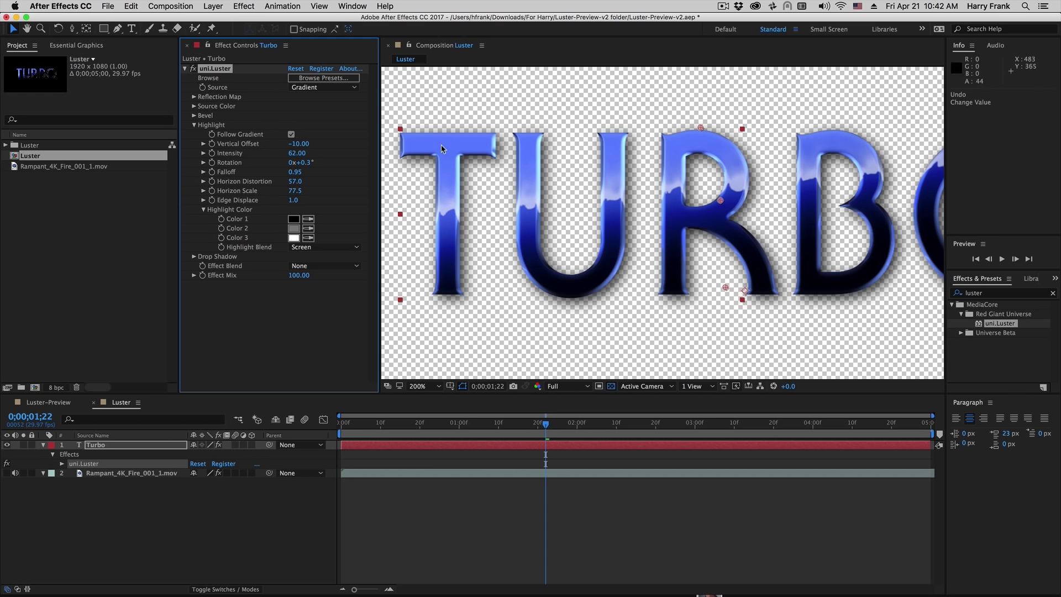
left_click(308, 248)
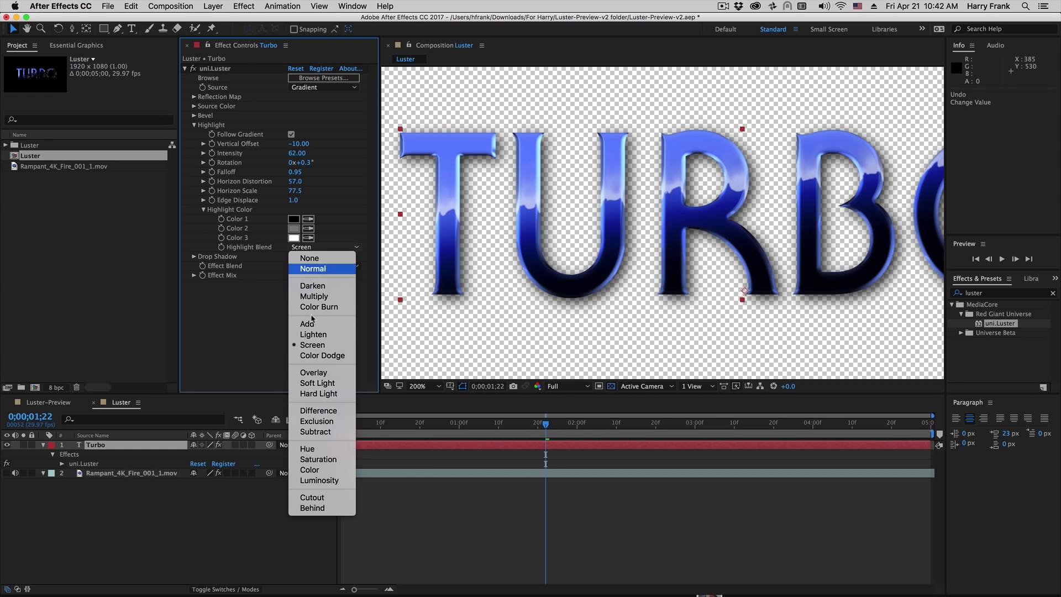
left_click(326, 270)
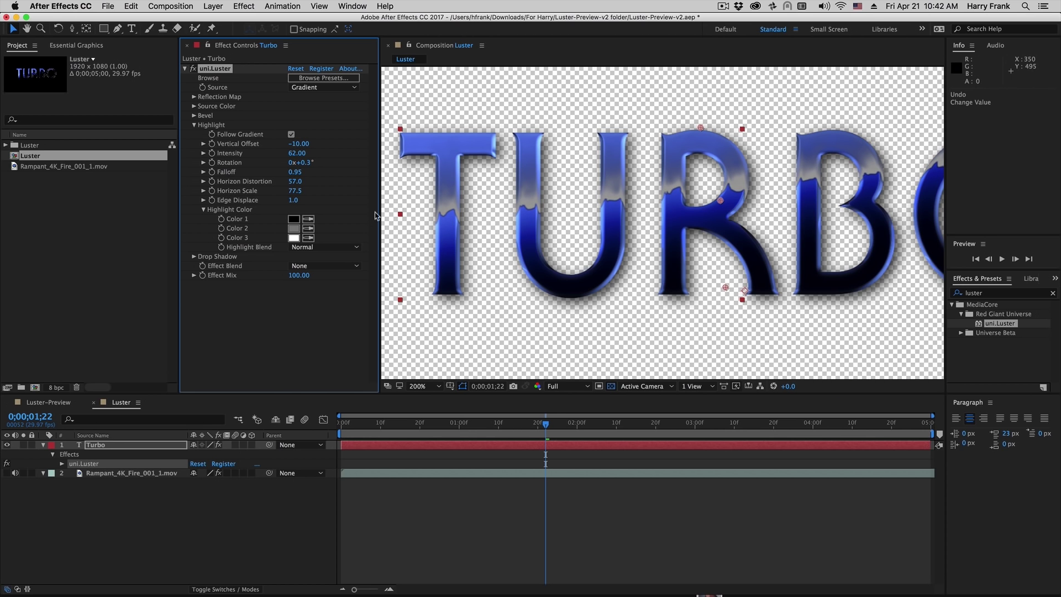
left_click(304, 247)
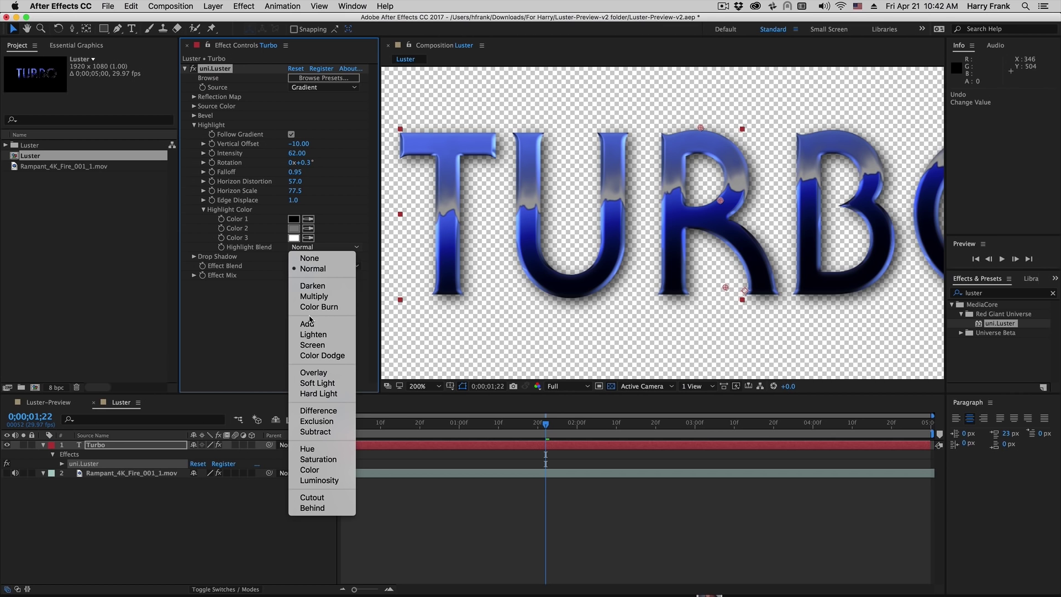
left_click(313, 345)
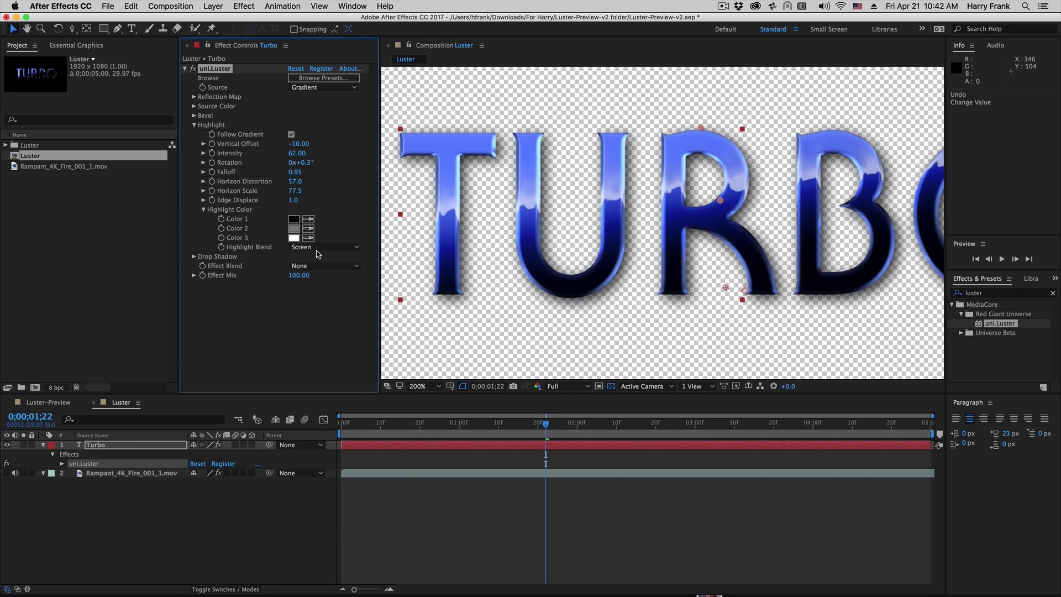
Step: Recolor the highlight's Color 2 to magenta F92AA9
left_click(294, 228)
left_click(410, 290)
left_click(385, 282)
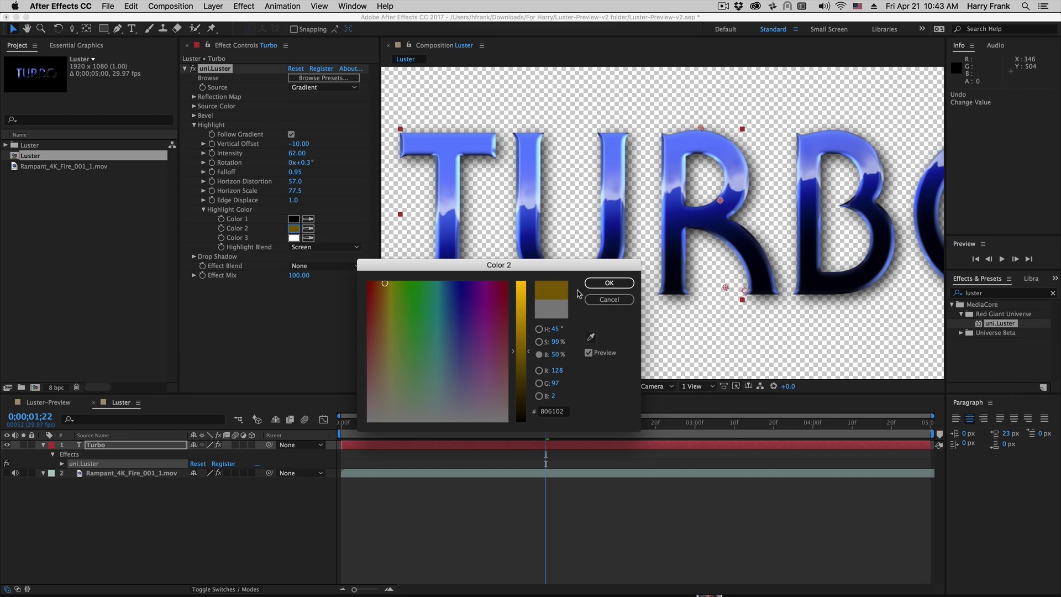
left_click_drag(522, 300, 522, 284)
mouse_move(380, 285)
left_mouse_down()
mouse_move(374, 313)
mouse_move(372, 300)
left_mouse_up()
left_click(491, 302)
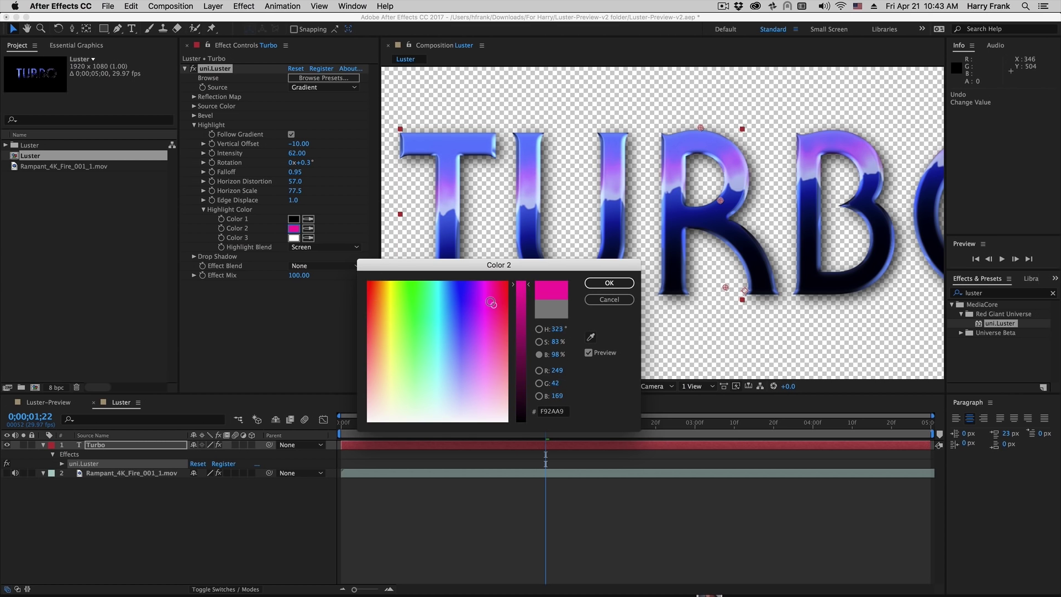
left_click(608, 283)
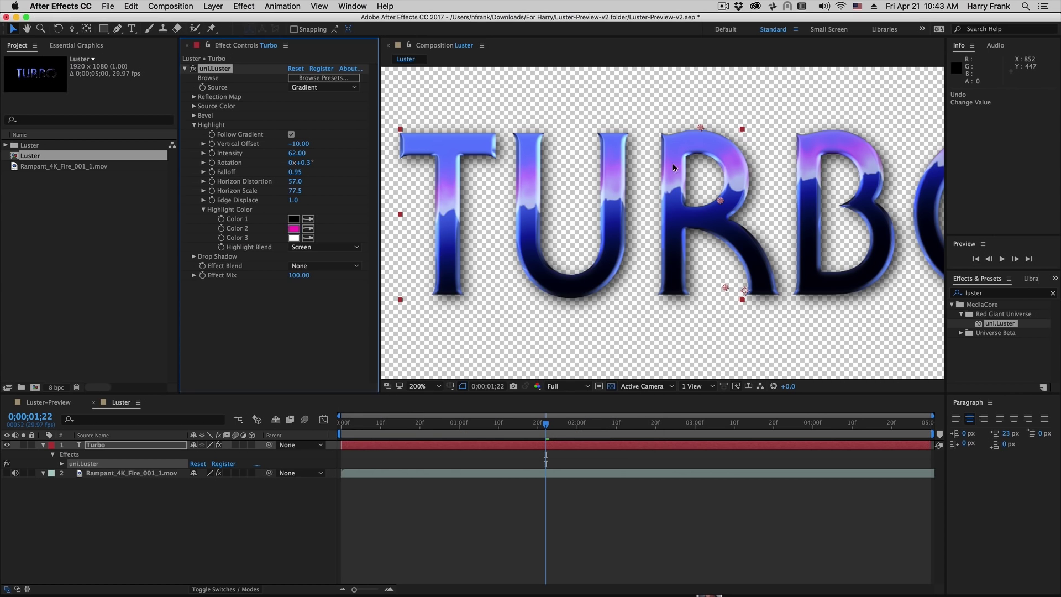
Step: Collapse the Highlight settings, expand Drop Shadow, and try its Shadow Opacity at 0.00 before raising it again
left_click(194, 256)
left_click(194, 125)
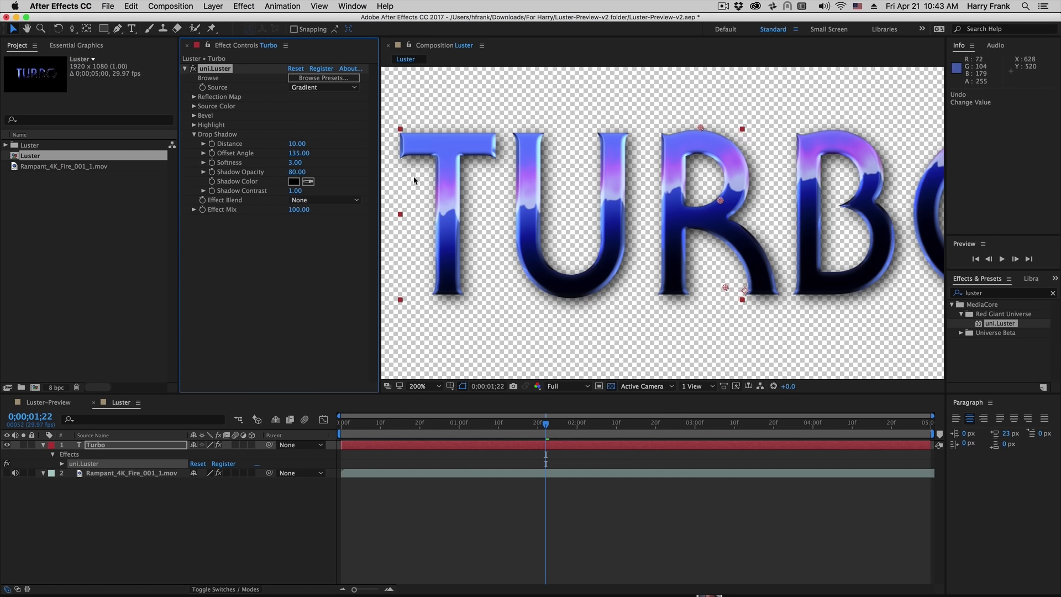
left_click_drag(243, 181, 227, 202)
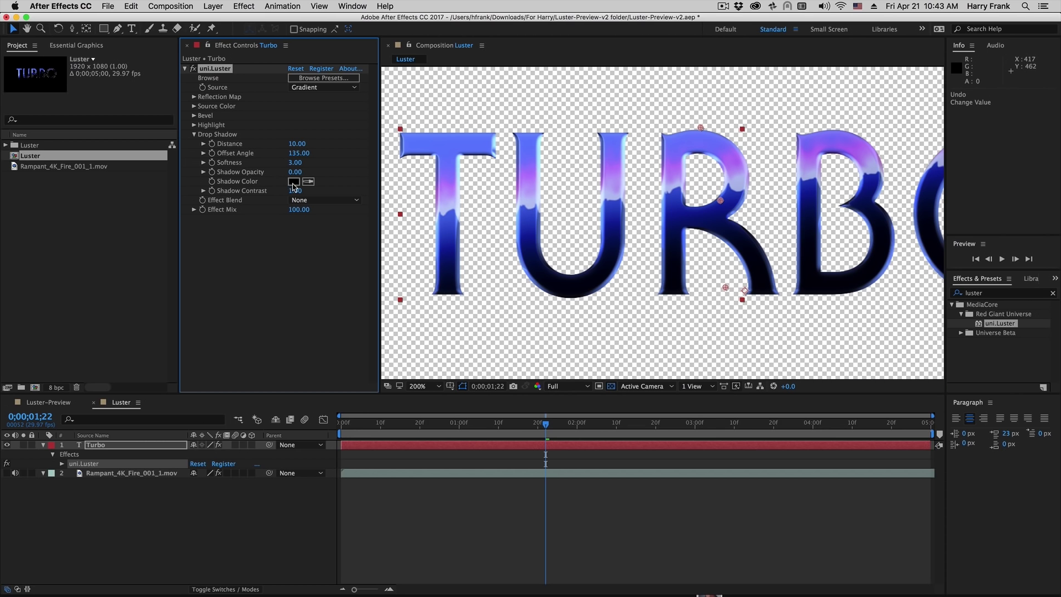
left_click_drag(292, 172, 333, 165)
left_click_drag(272, 179, 309, 181)
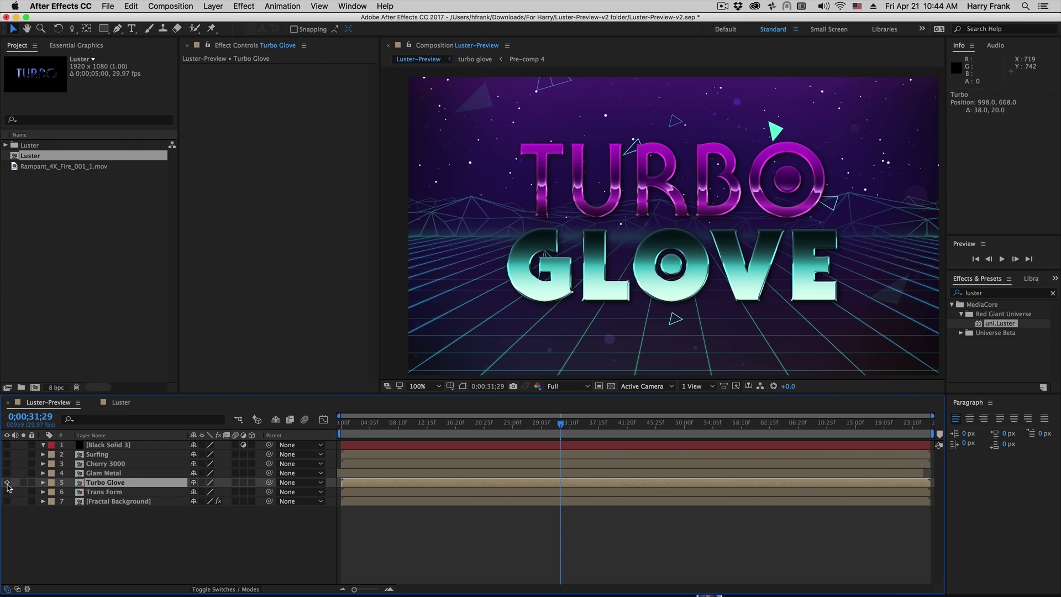
Step: Preview the sample titles in the Luster-Preview composition by hiding Turbo Glove and showing Glam Metal, Cherry 3000 and Surfing
left_click(7, 483)
left_click(7, 473)
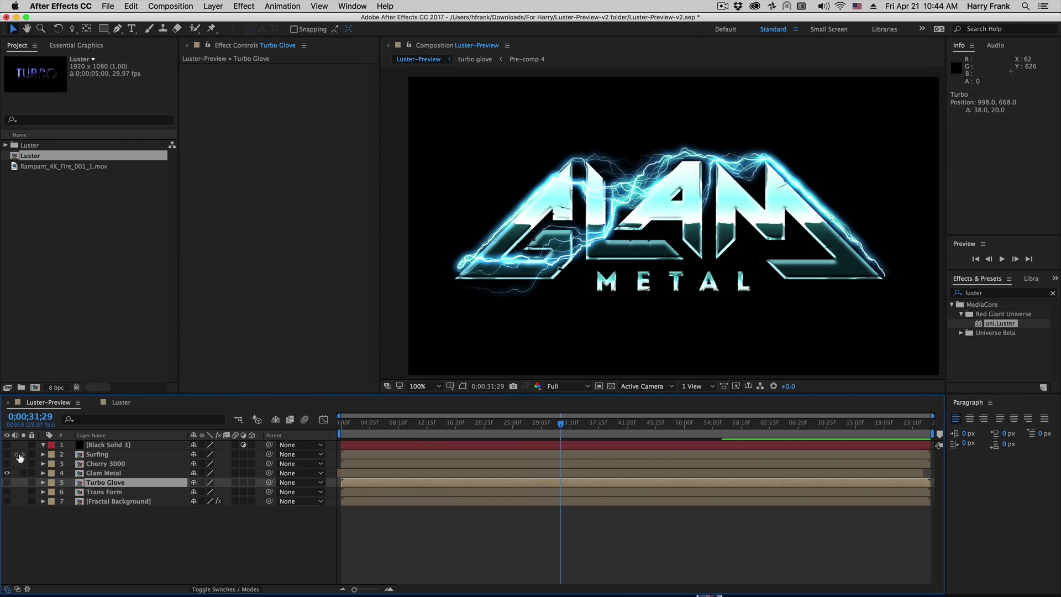
left_click(7, 473)
left_click(6, 463)
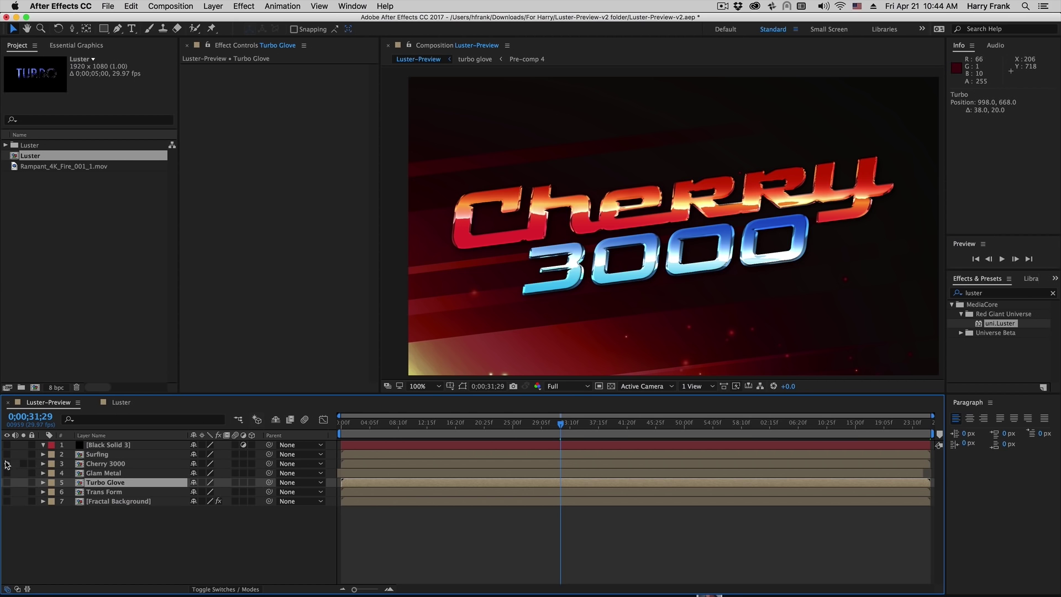
left_click(7, 455)
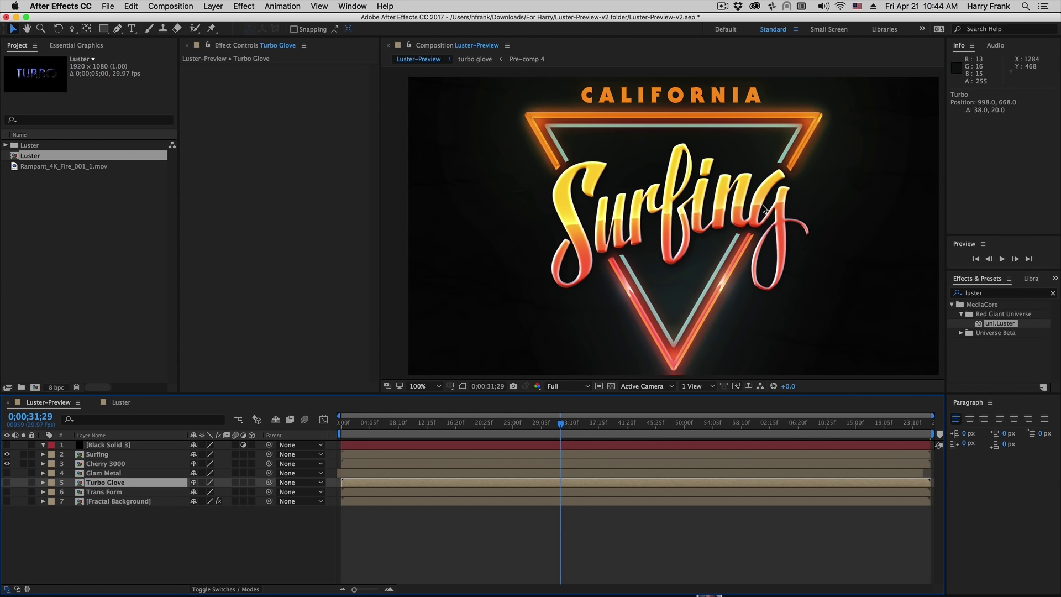